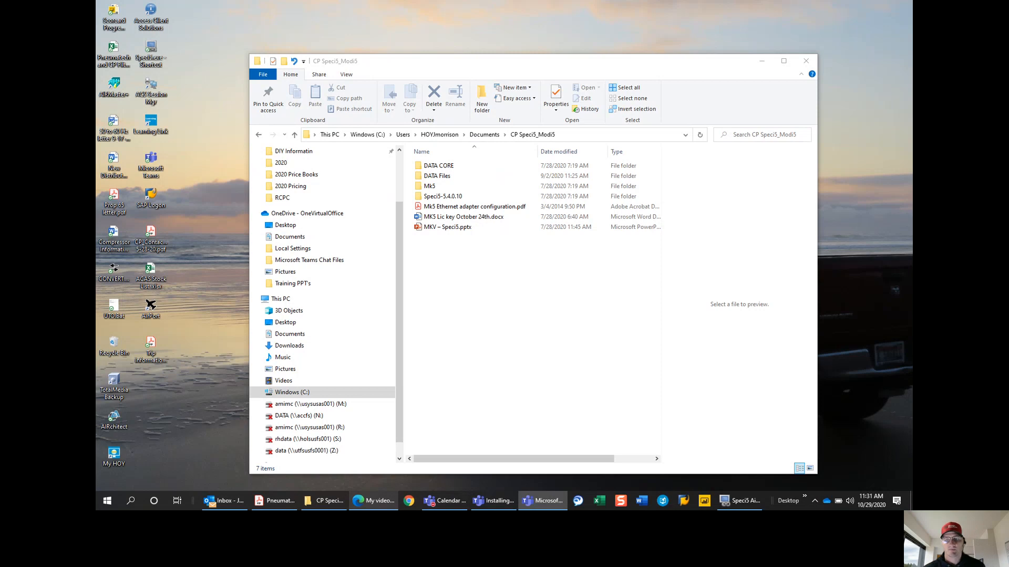
# - Open the Speci5-5.4.0.10 folder and locate speci5-5.4.0.10-MB.zip and Speci5.exe
pyautogui.click(498, 311)
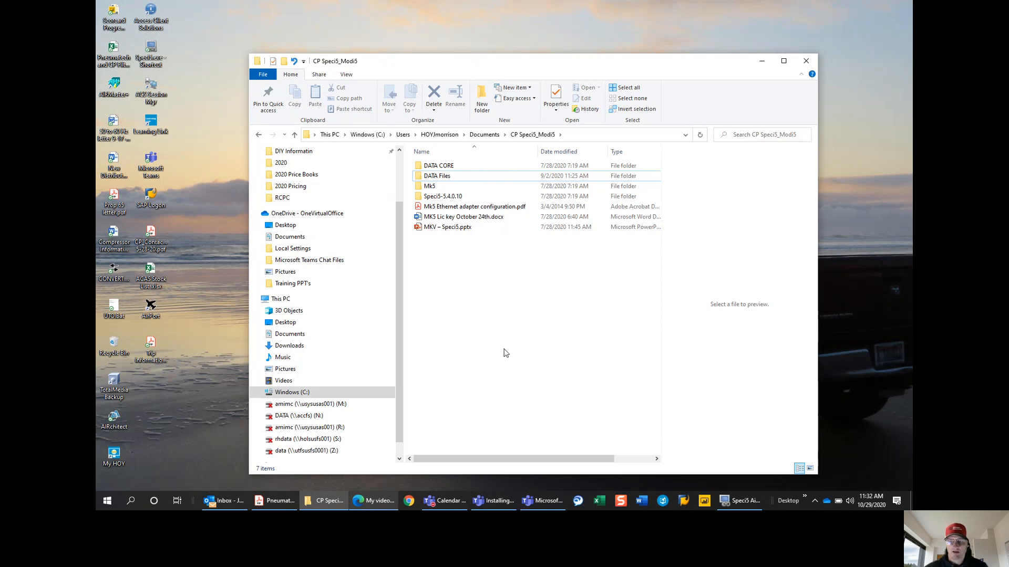
pyautogui.click(433, 201)
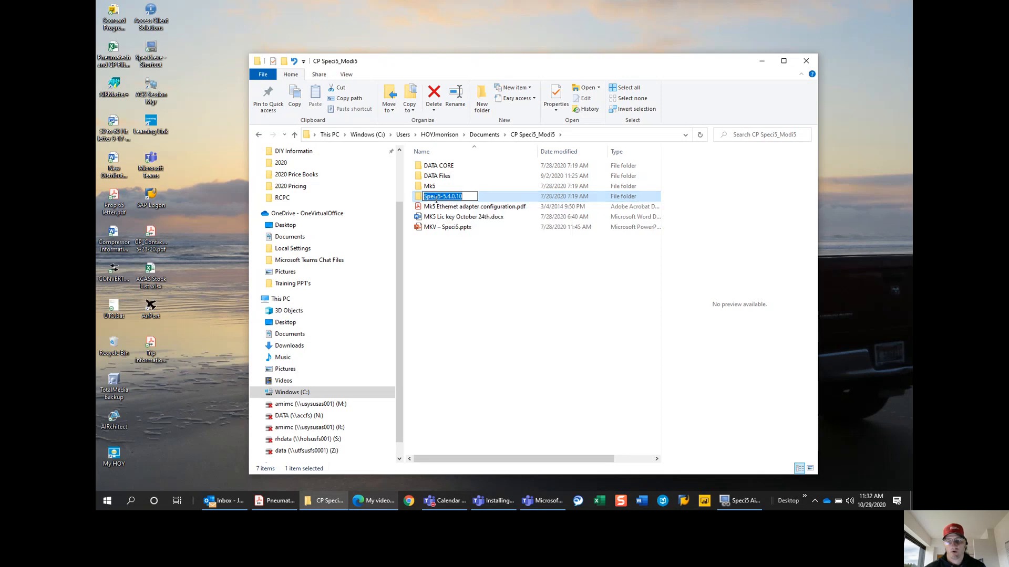
pyautogui.click(419, 197)
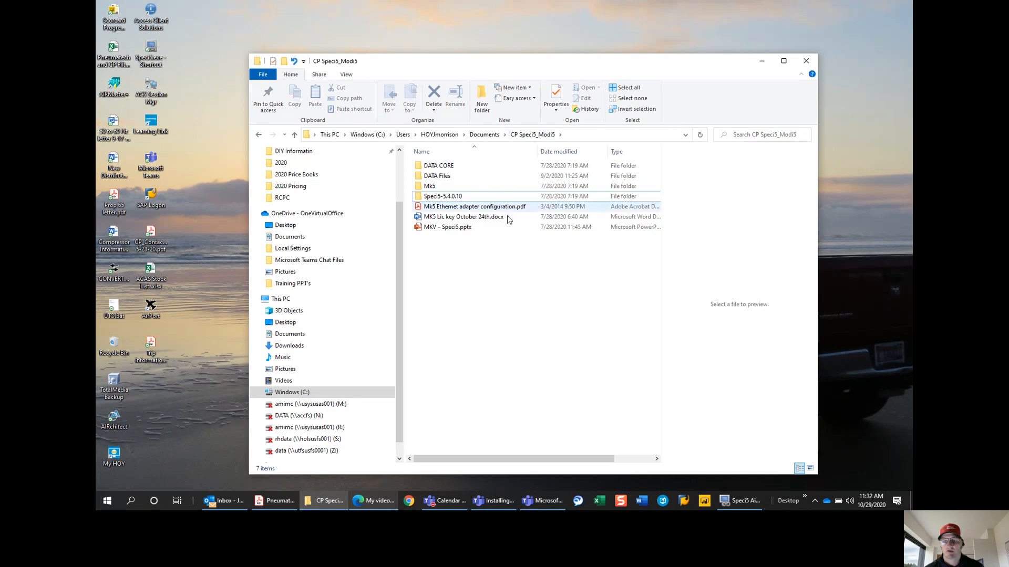
pyautogui.doubleClick(424, 197)
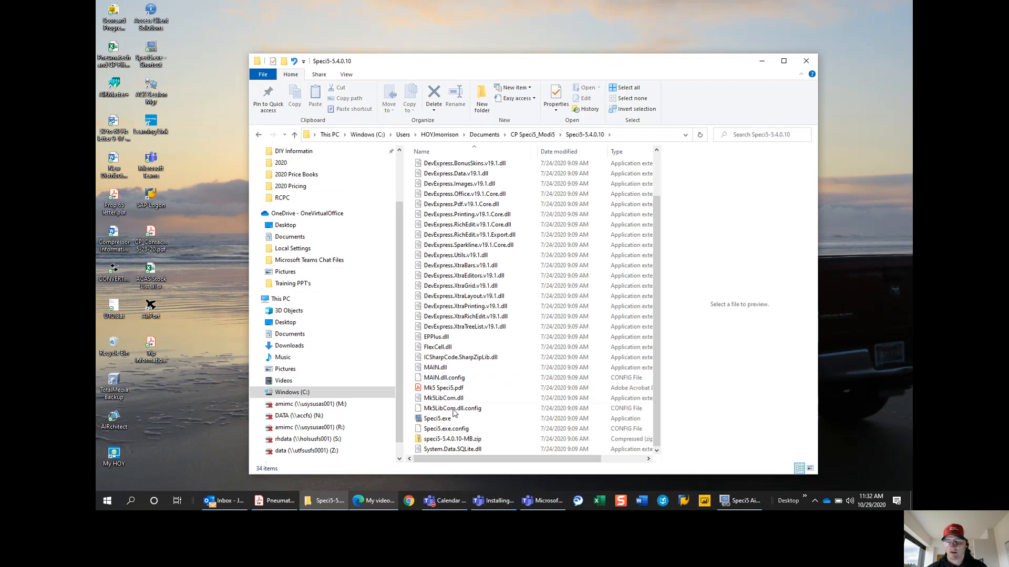
pyautogui.click(427, 441)
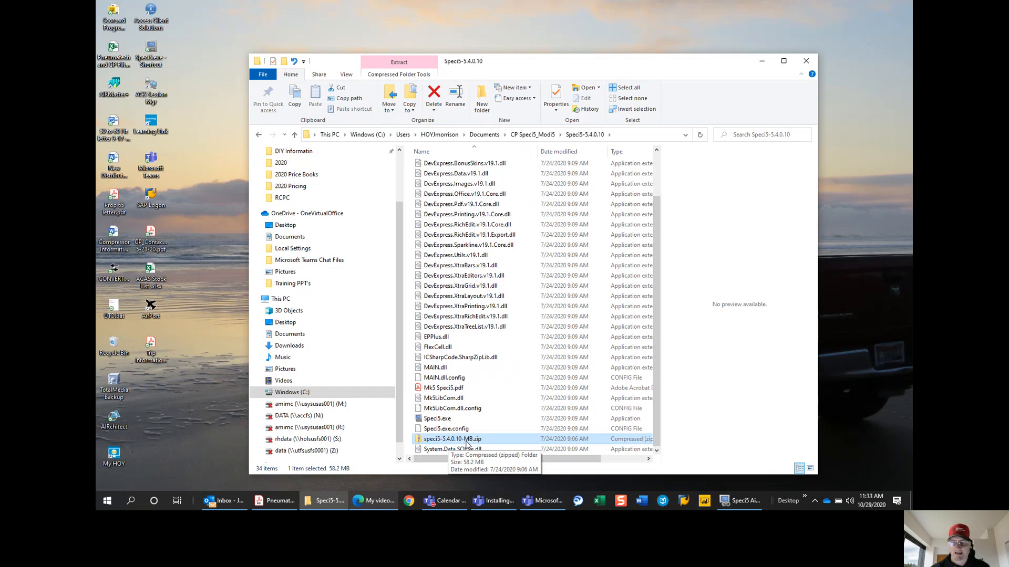
pyautogui.click(459, 420)
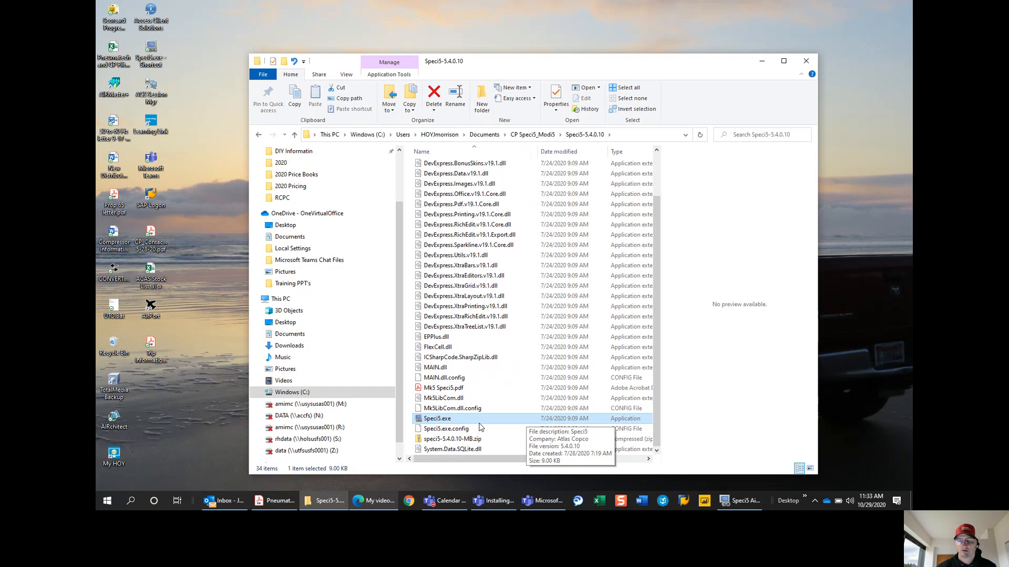
# - Review the commands available for the Speci5.exe application file, including creating a shortcut, without choosing one
pyautogui.scroll(2, 479, 427)
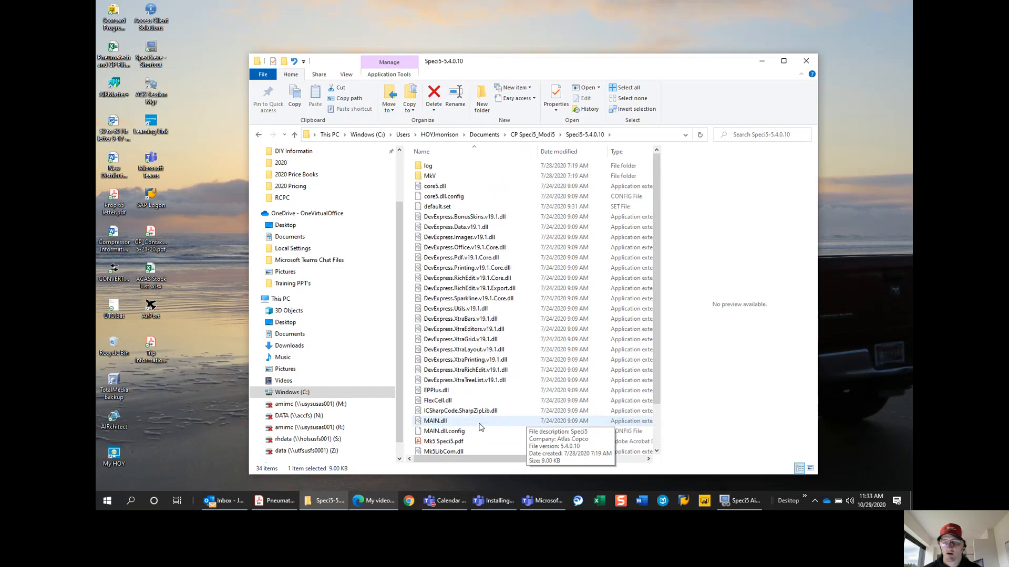
pyautogui.scroll(-2, 480, 427)
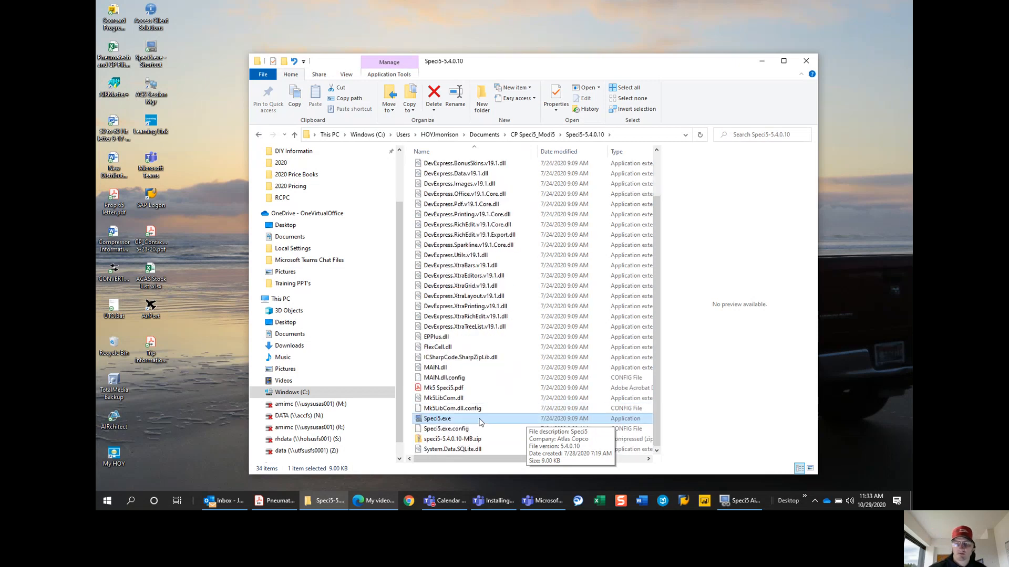
pyautogui.doubleClick(479, 419)
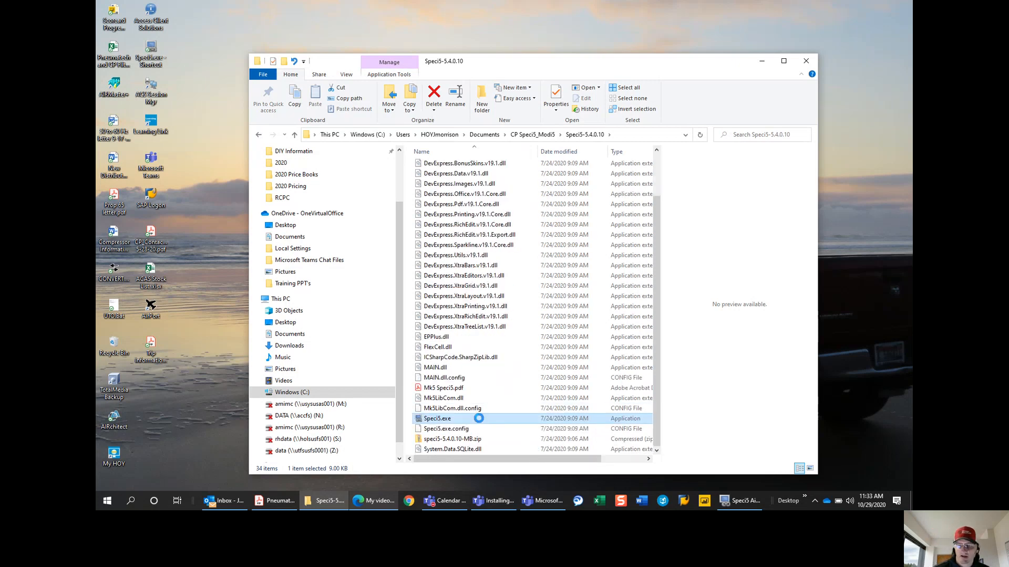
pyautogui.rightClick(479, 418)
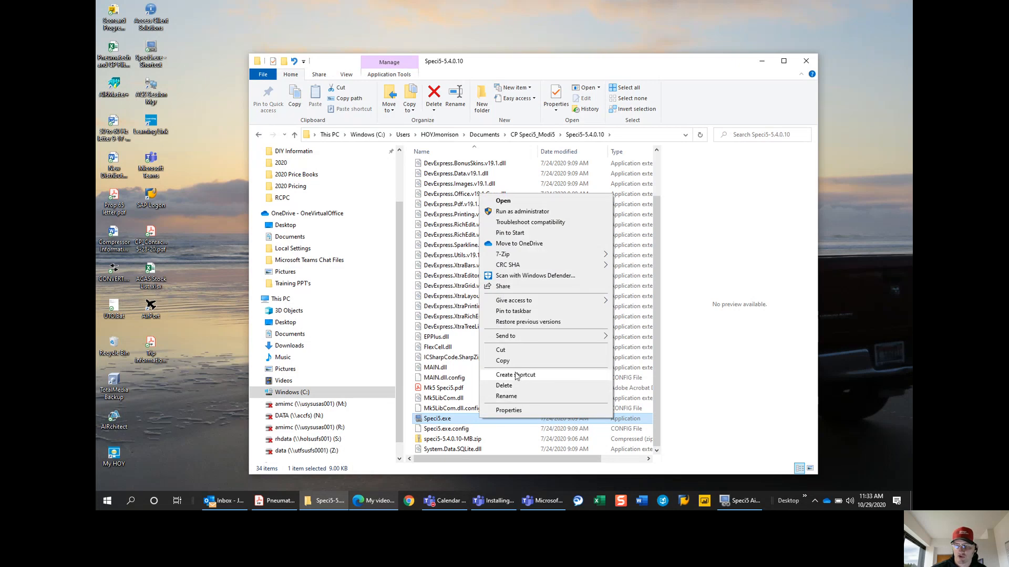
pyautogui.click(215, 342)
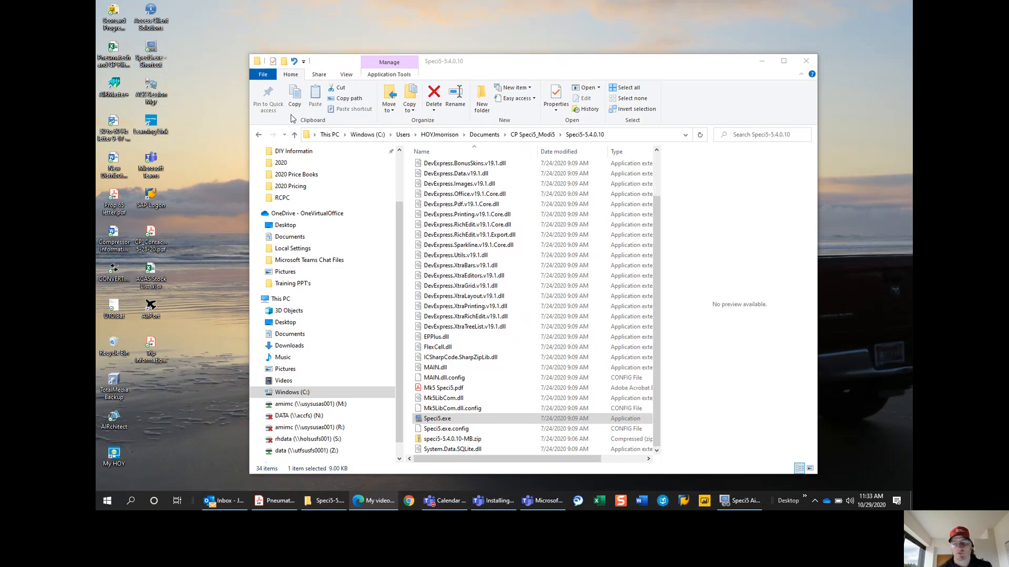
# - Go back to CP Speci5_Modi5, view the installer and data files in the DATA CORE folder, and return
pyautogui.click(295, 136)
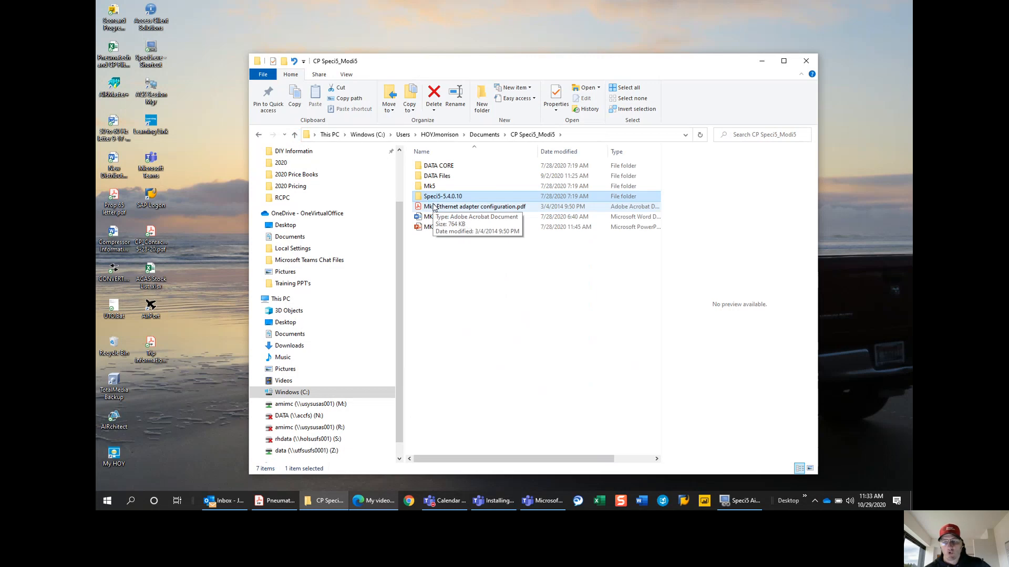
pyautogui.click(423, 171)
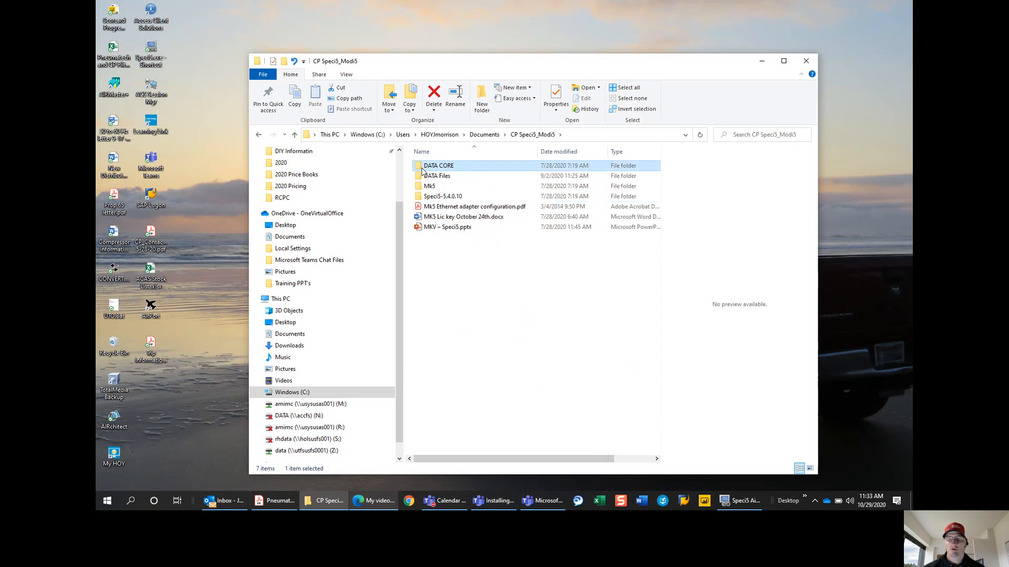
pyautogui.doubleClick(422, 171)
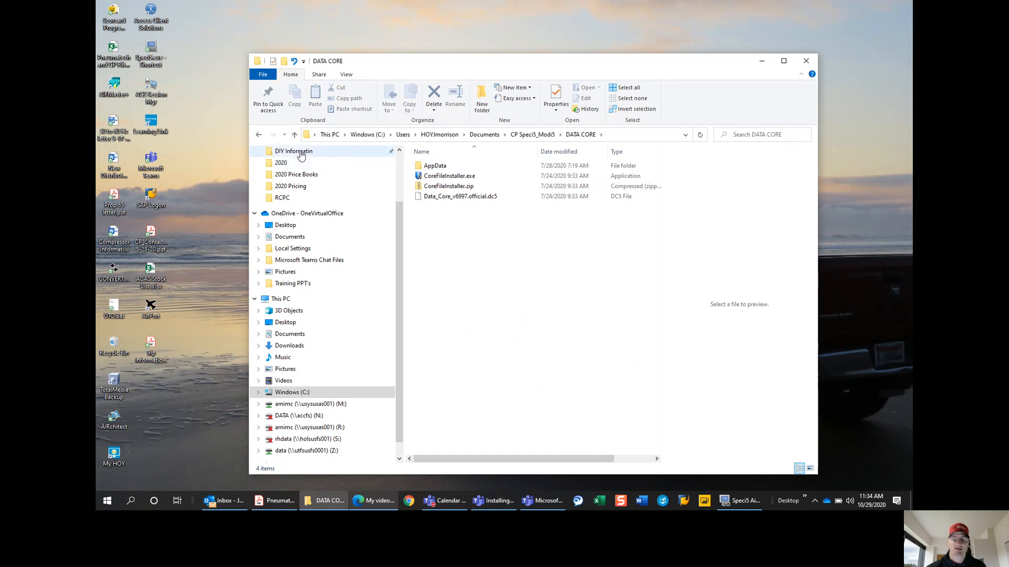
pyautogui.click(296, 137)
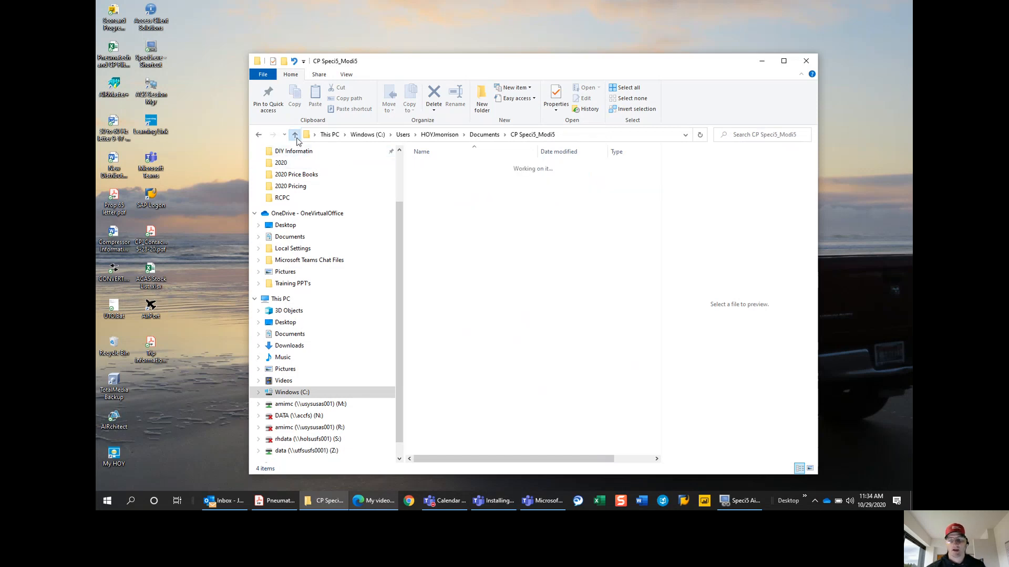
# - Open MK5 Lic key October 24th.docx, highlight the licence key, read through the folder setup instructions, and close the document
pyautogui.click(442, 217)
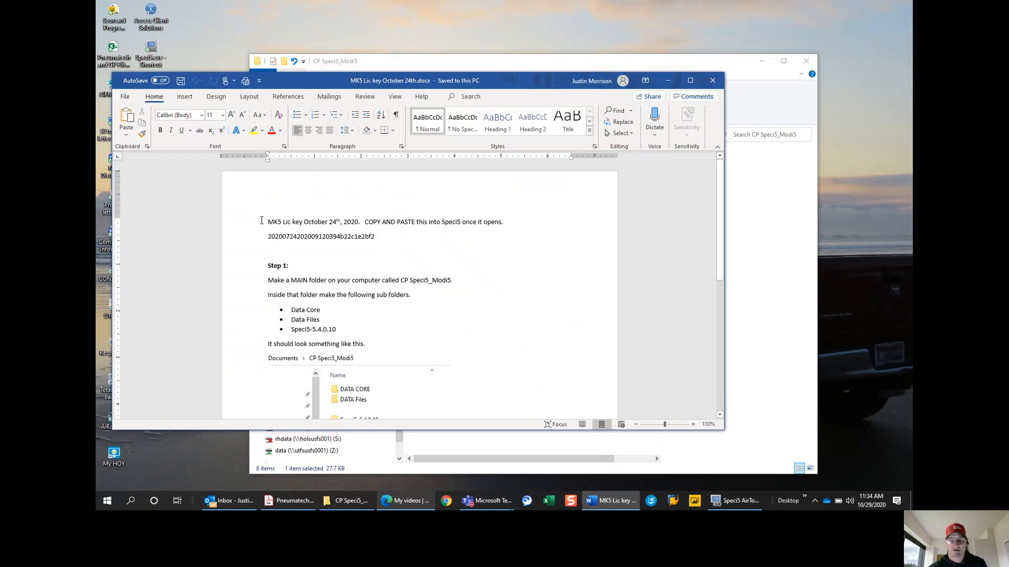
pyautogui.moveTo(266, 233); pyautogui.dragTo(386, 241)
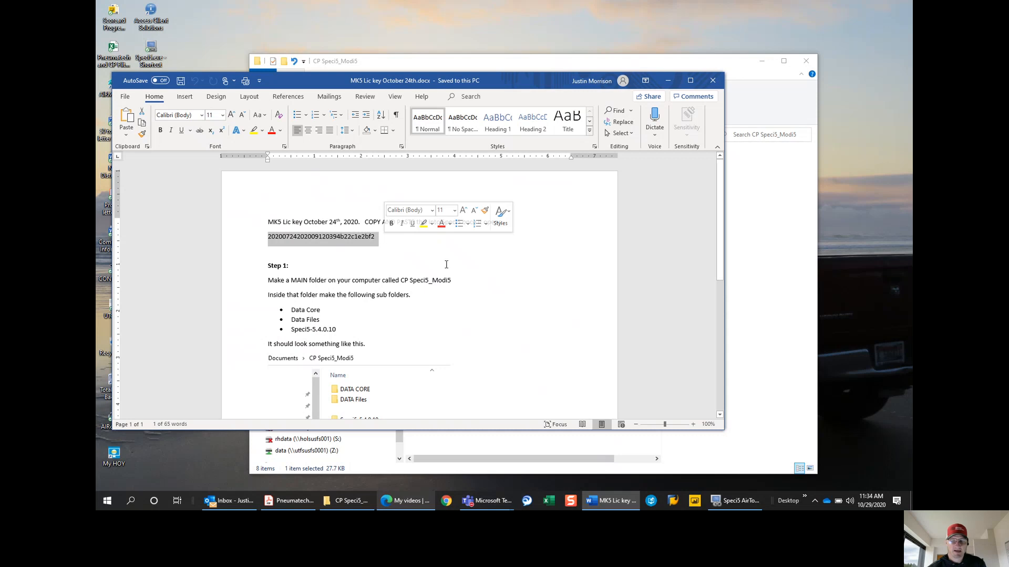
pyautogui.scroll(-4, 446, 264)
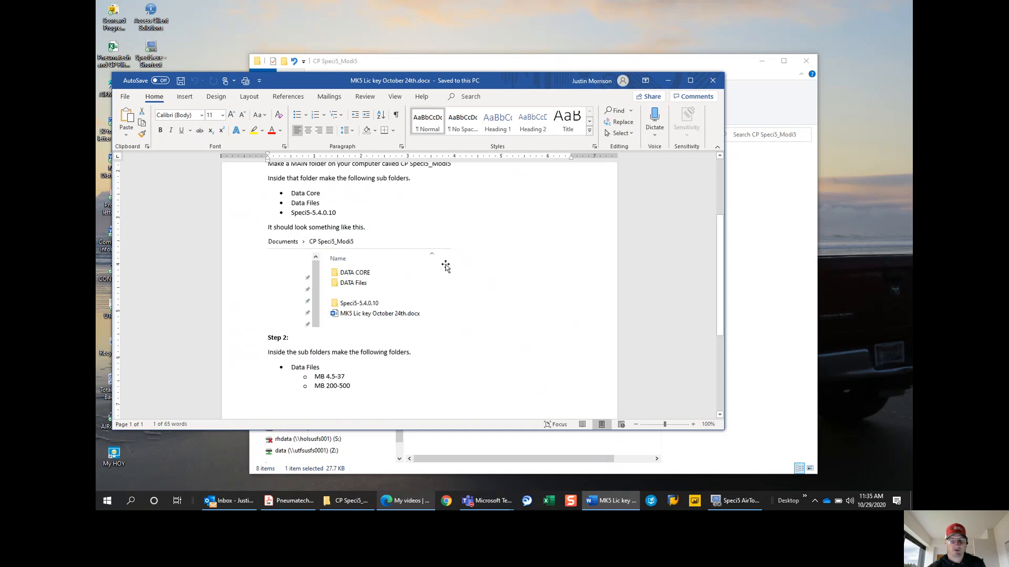
pyautogui.scroll(-5, 446, 264)
pyautogui.click(713, 84)
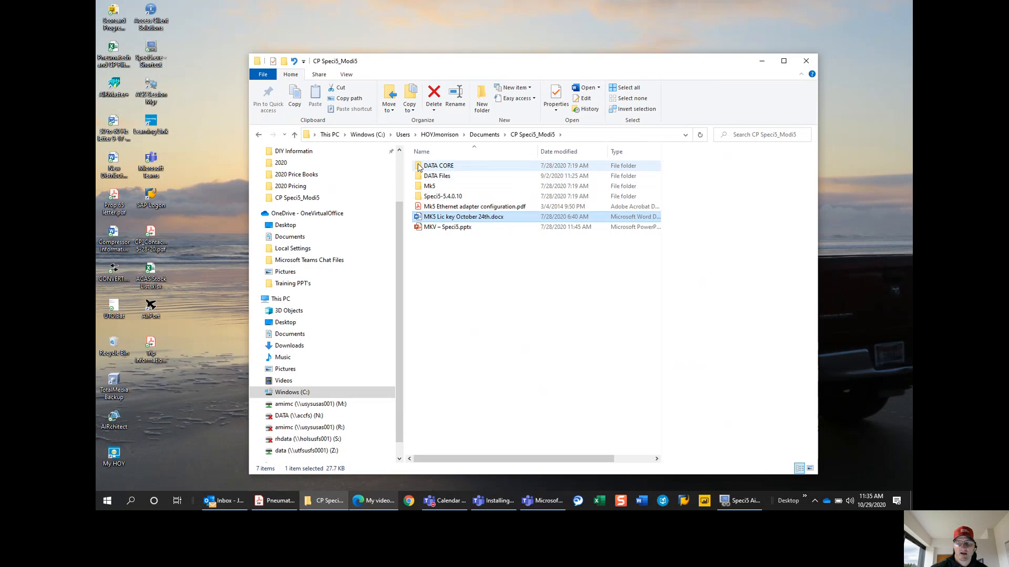
# - Open the DATA Files folder and widen the Name column to show the full folder names
pyautogui.click(419, 181)
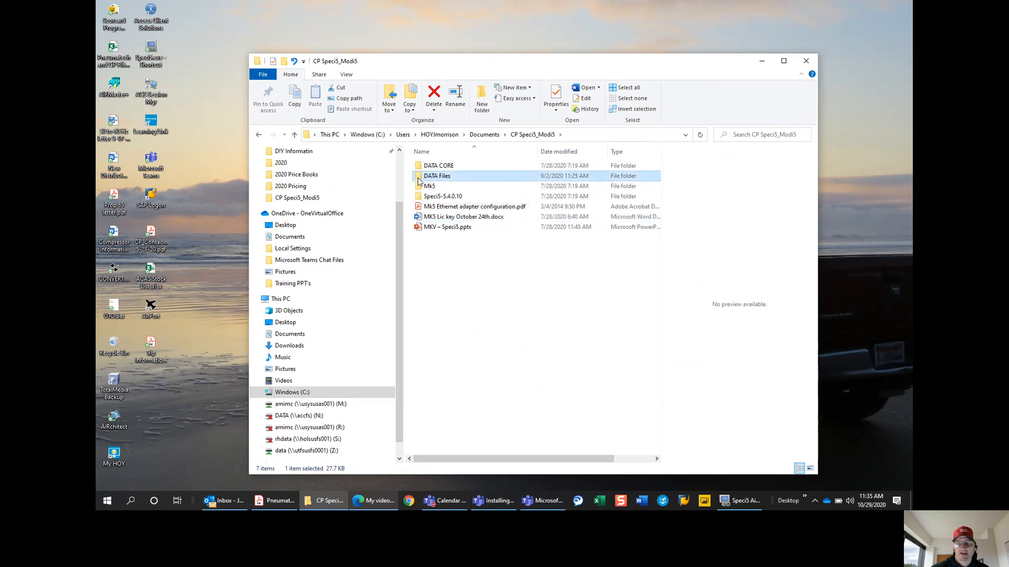
pyautogui.click(427, 286)
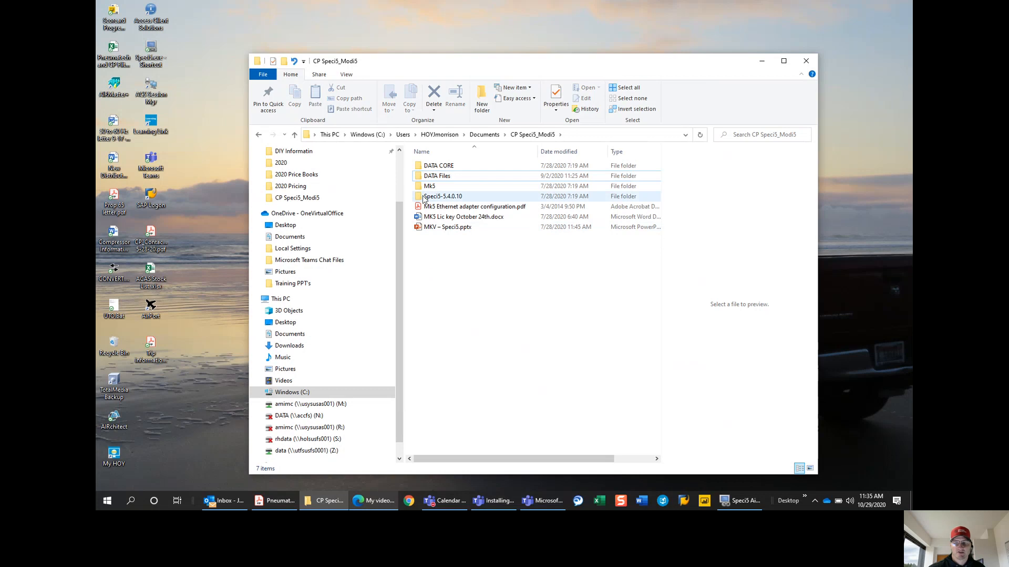
pyautogui.moveTo(450, 200)
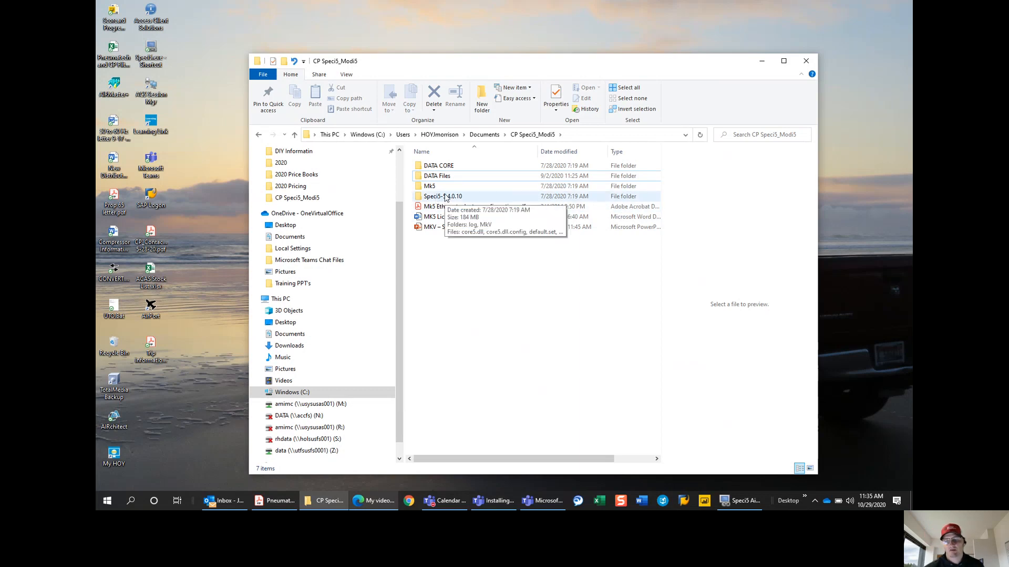
pyautogui.doubleClick(420, 177)
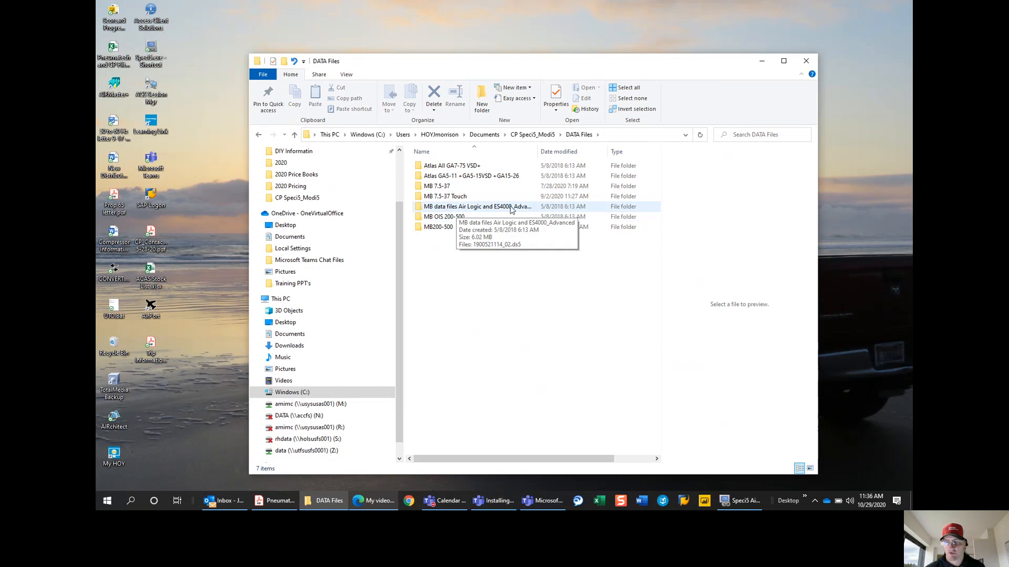
pyautogui.moveTo(537, 153); pyautogui.dragTo(598, 152)
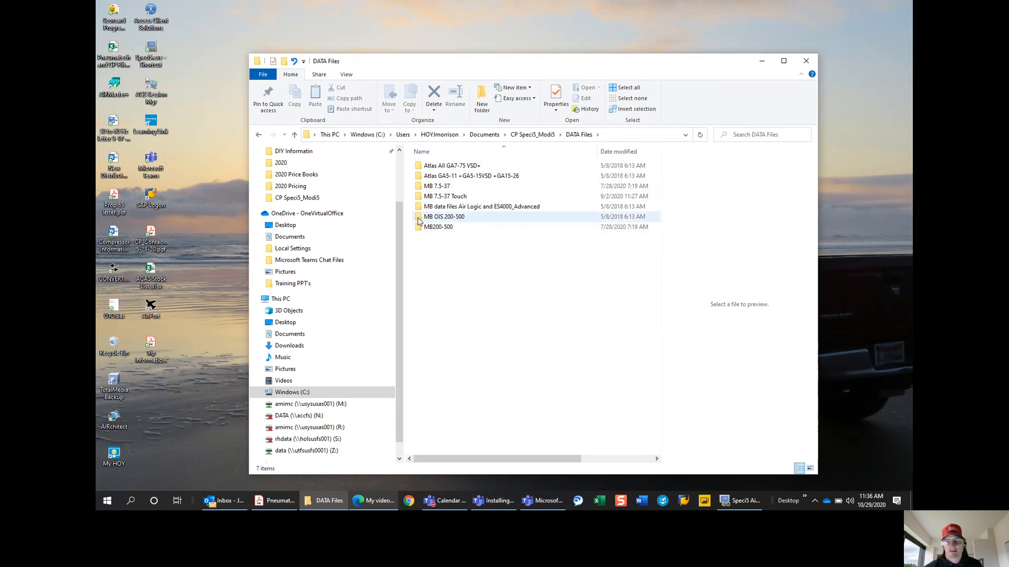
# - View the data file in the MB OIS 200-500 folder and return to the CP Speci5_Modi5 folder
pyautogui.doubleClick(418, 218)
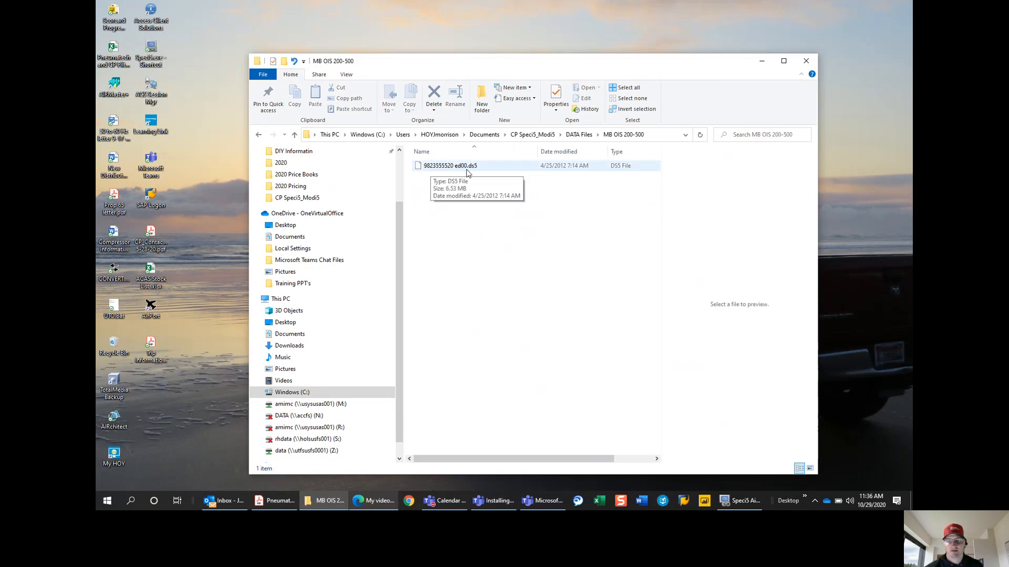
pyautogui.click(294, 135)
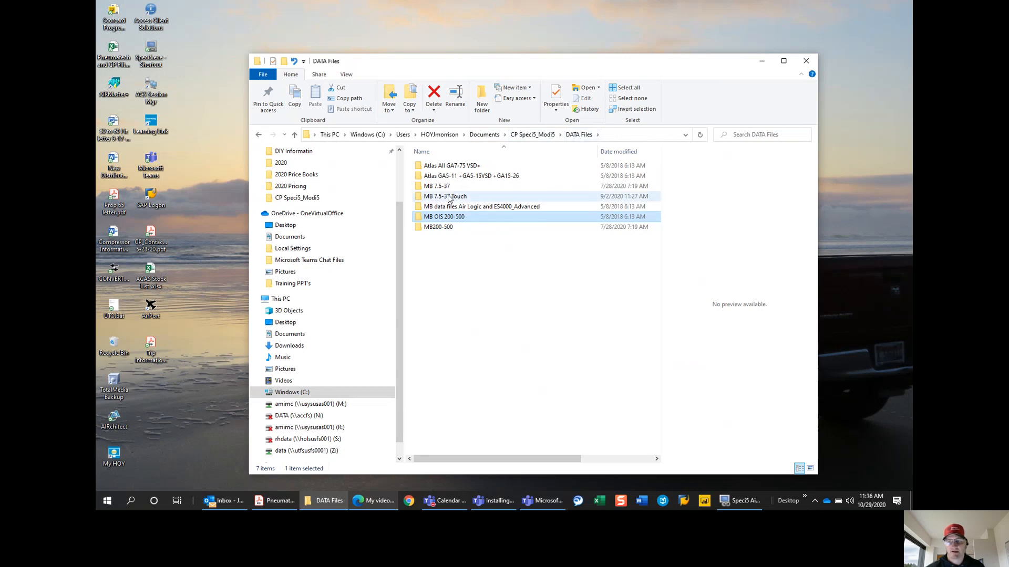
pyautogui.click(294, 136)
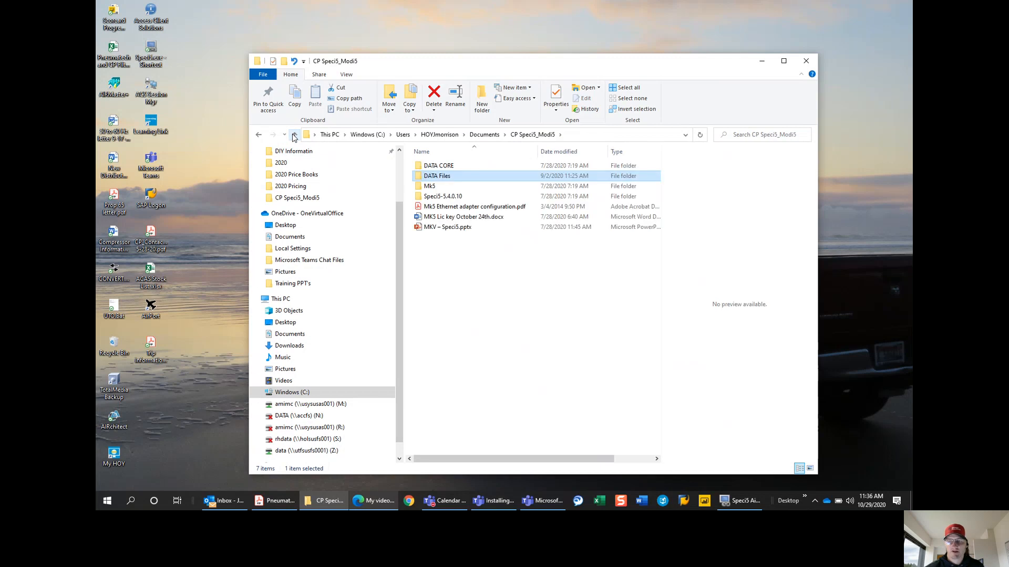
pyautogui.click(481, 282)
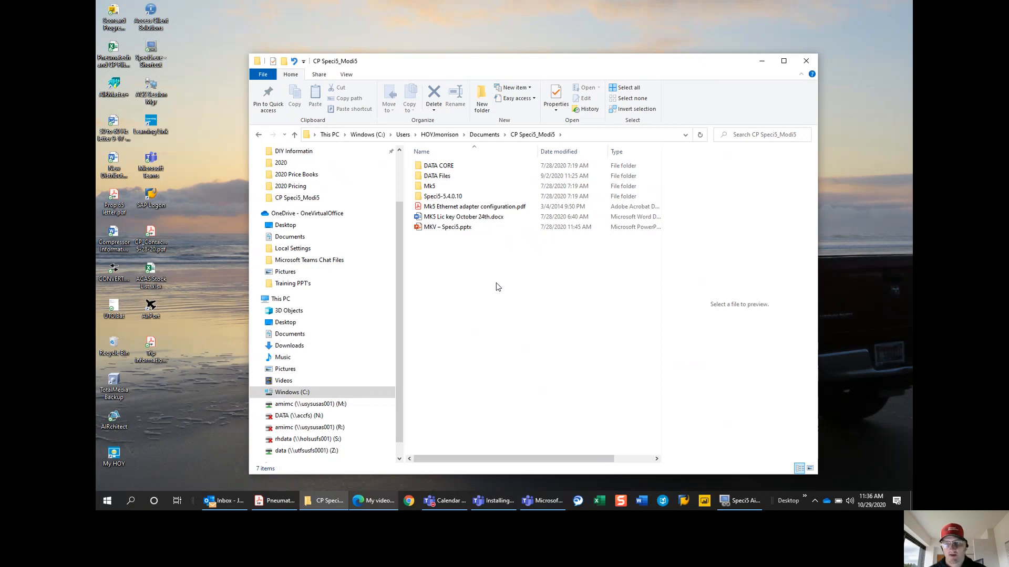
# - Open Mk5 Ethernet adapter configuration.pdf, minimize the folder window, and bring up the PDF maximized
pyautogui.click(421, 207)
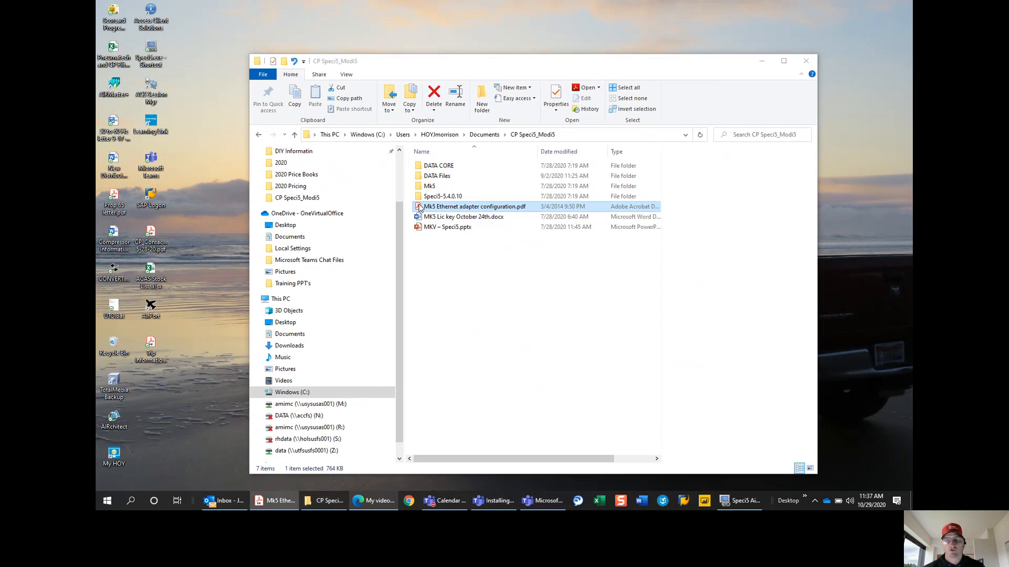
pyautogui.click(762, 61)
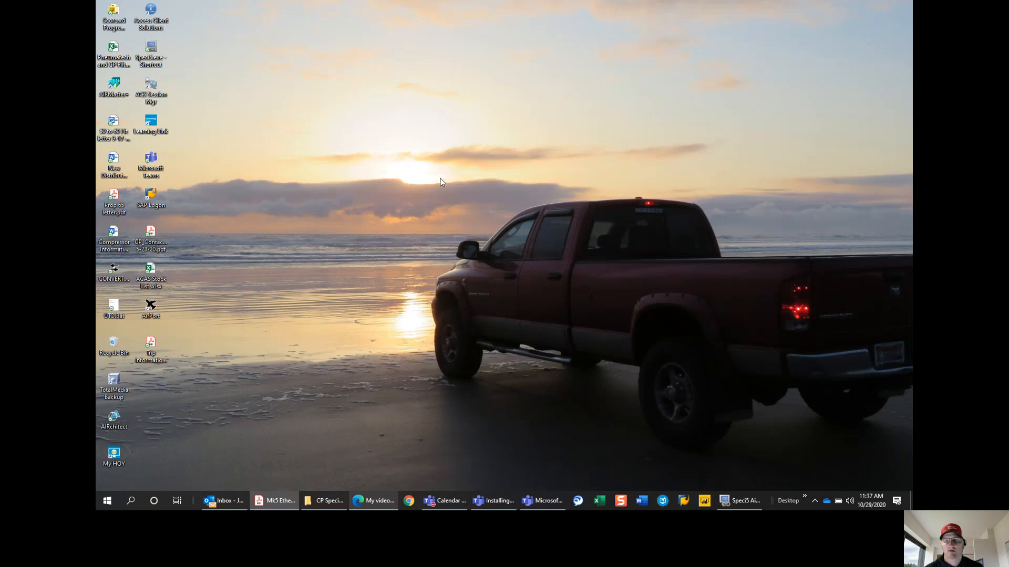
pyautogui.hotkey('alt', 'Tab')
pyautogui.moveTo(440, 182); pyautogui.dragTo(439, 107)
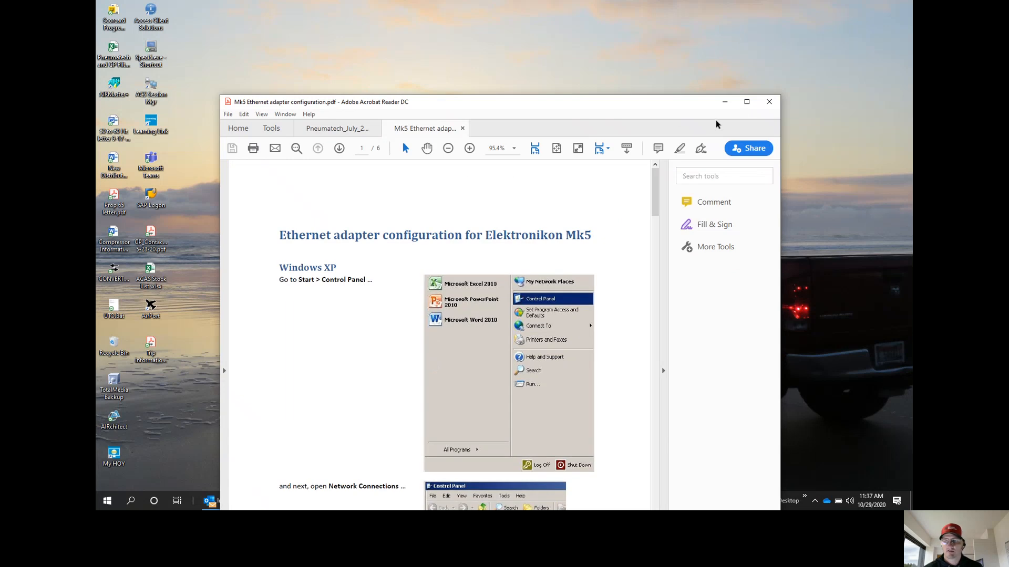
pyautogui.click(746, 101)
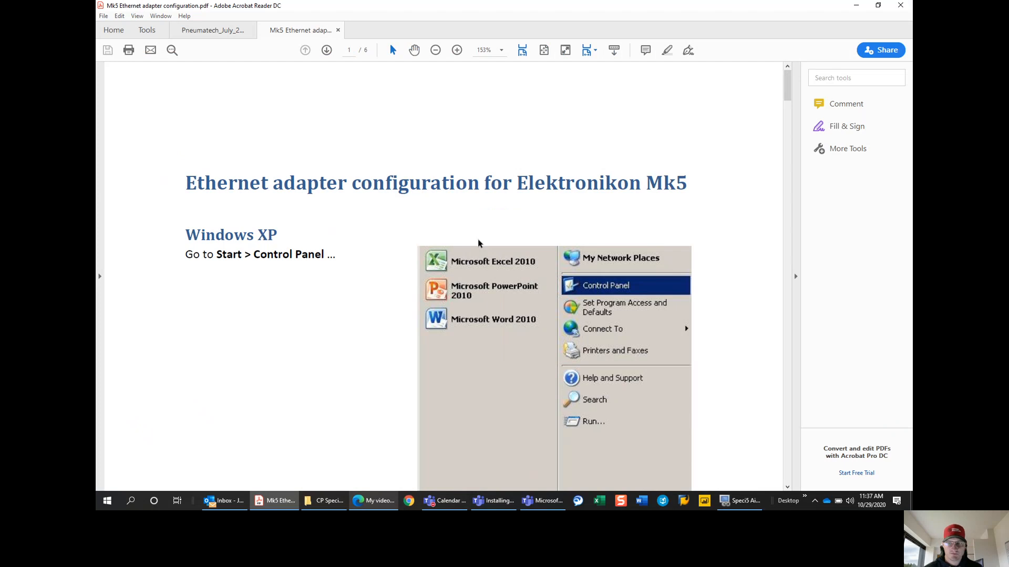
# - Zoom the PDF out to 75%, look over its Windows XP adapter instructions, and minimize the reader
pyautogui.hotkey('ctrl', '-')
pyautogui.hotkey('ctrl', '-')
pyautogui.hotkey('ctrl', '-')
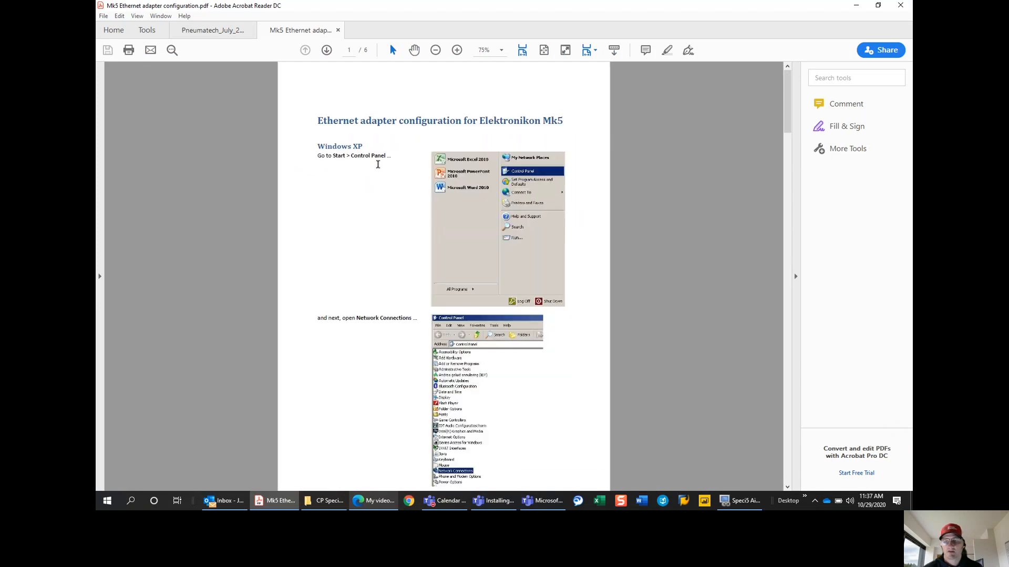
pyautogui.moveTo(787, 118)
pyautogui.mouseDown()
pyautogui.moveTo(786, 479)
pyautogui.moveTo(786, 105)
pyautogui.mouseUp()
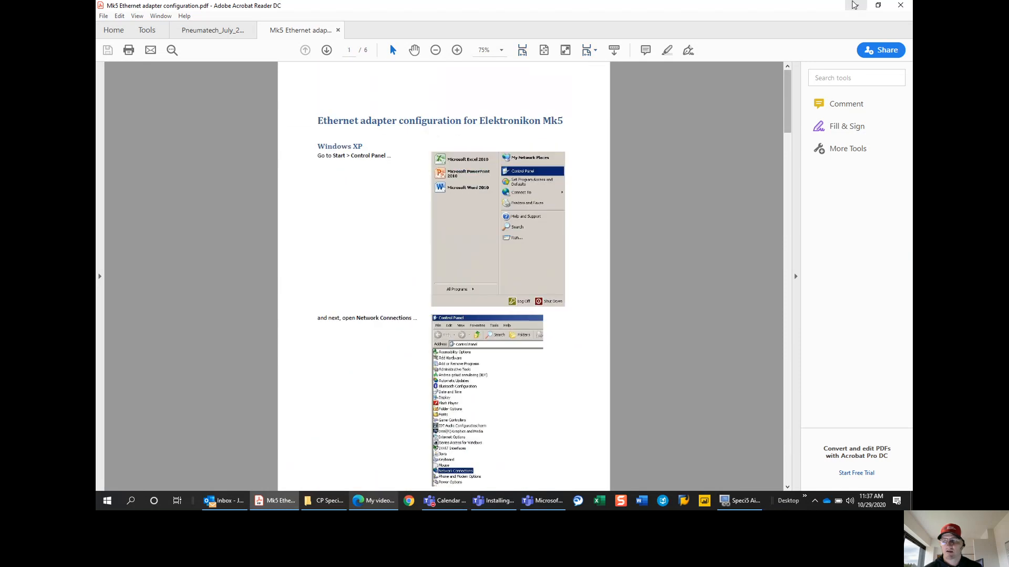
pyautogui.click(856, 6)
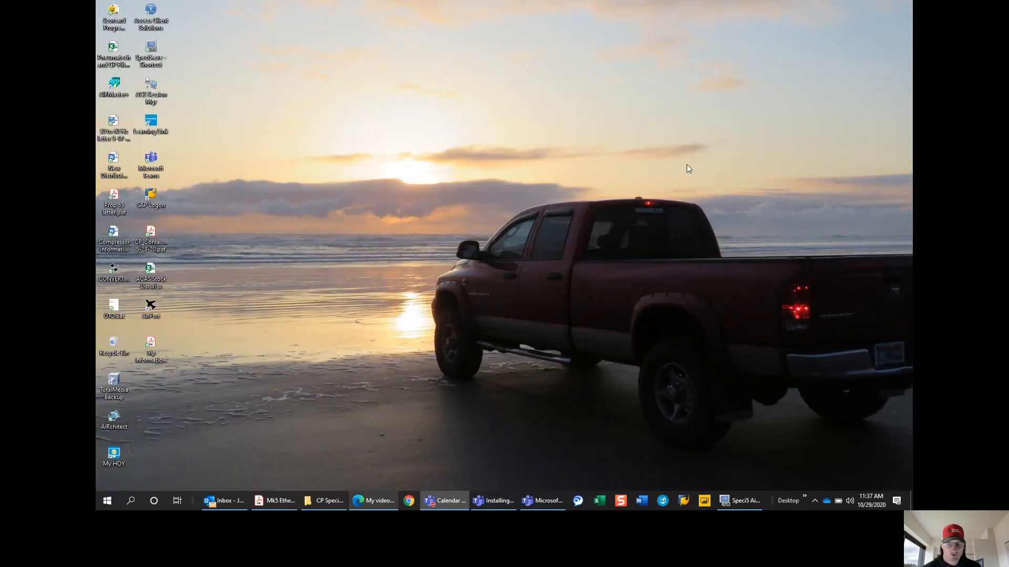
# - Open the Windows Control Panel and go through the Network and Sharing Center to the list of network adapters
pyautogui.click(133, 498)
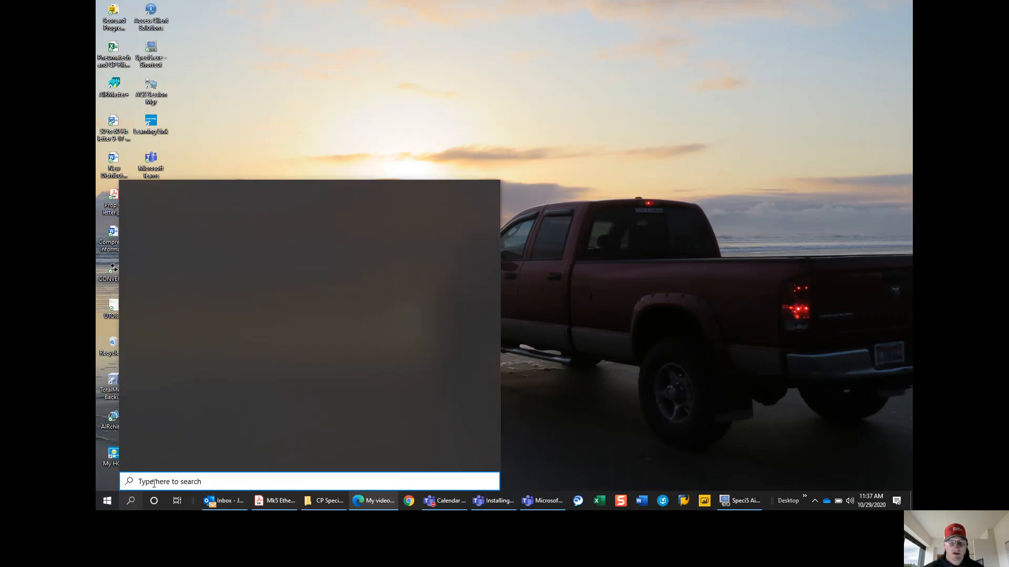
pyautogui.write('contr')
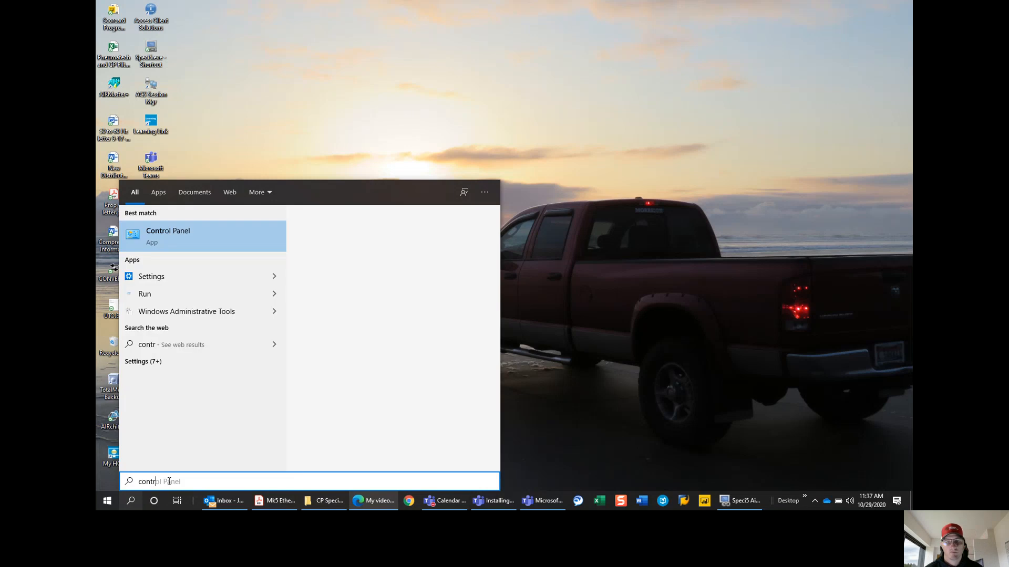
pyautogui.click(169, 235)
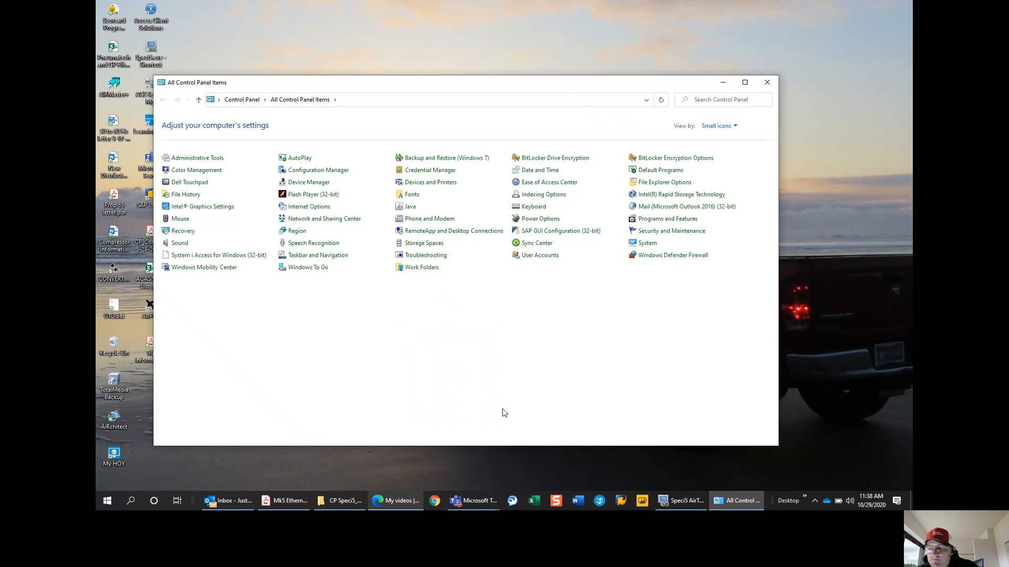
pyautogui.click(294, 223)
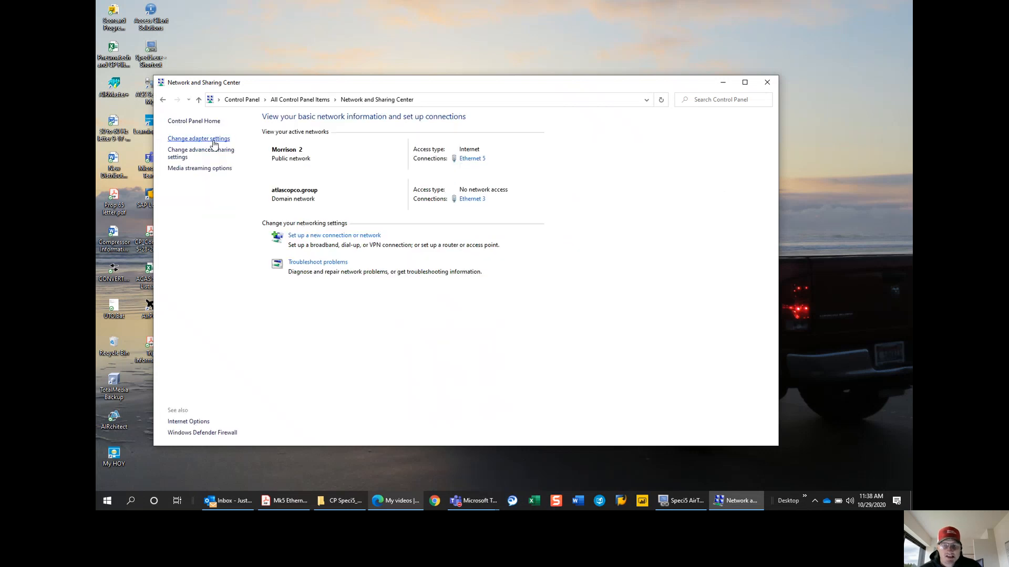
pyautogui.click(189, 139)
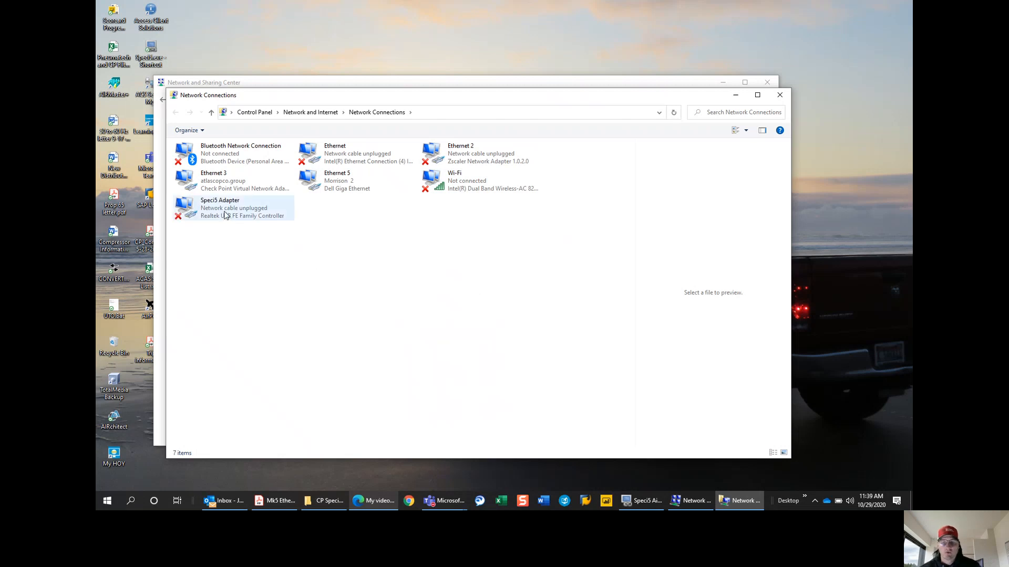
# - Open the Internet Protocol Version 4 (TCP/IPv4) properties of the Speci5 Adapter connection
pyautogui.click(229, 212)
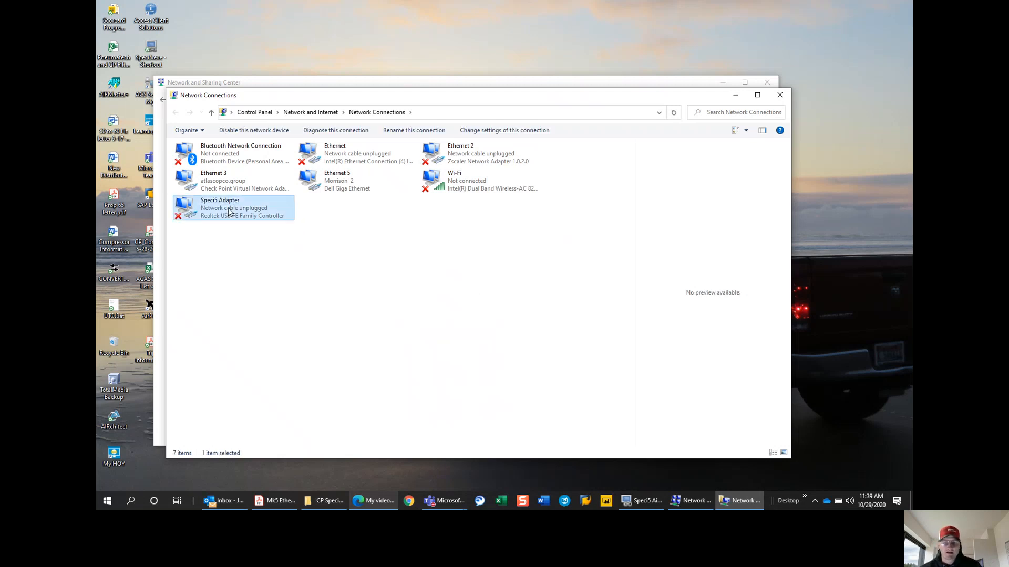
pyautogui.rightClick(229, 212)
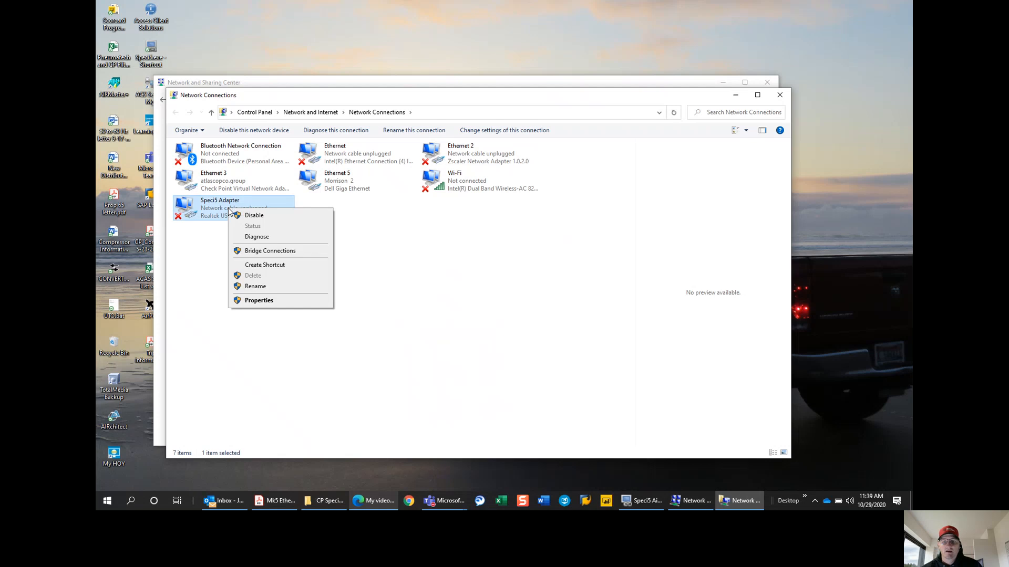
pyautogui.click(259, 300)
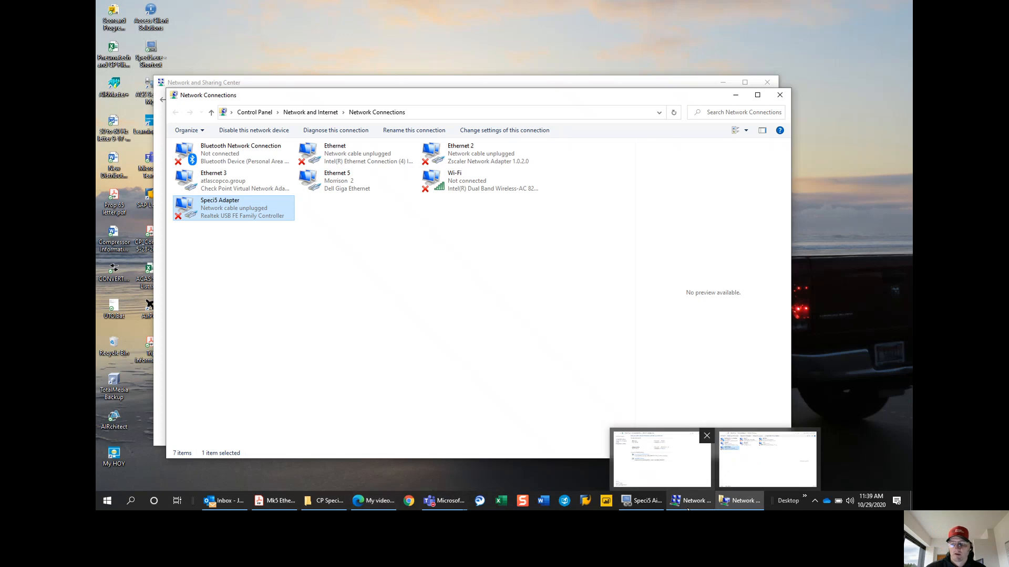
pyautogui.click(688, 508)
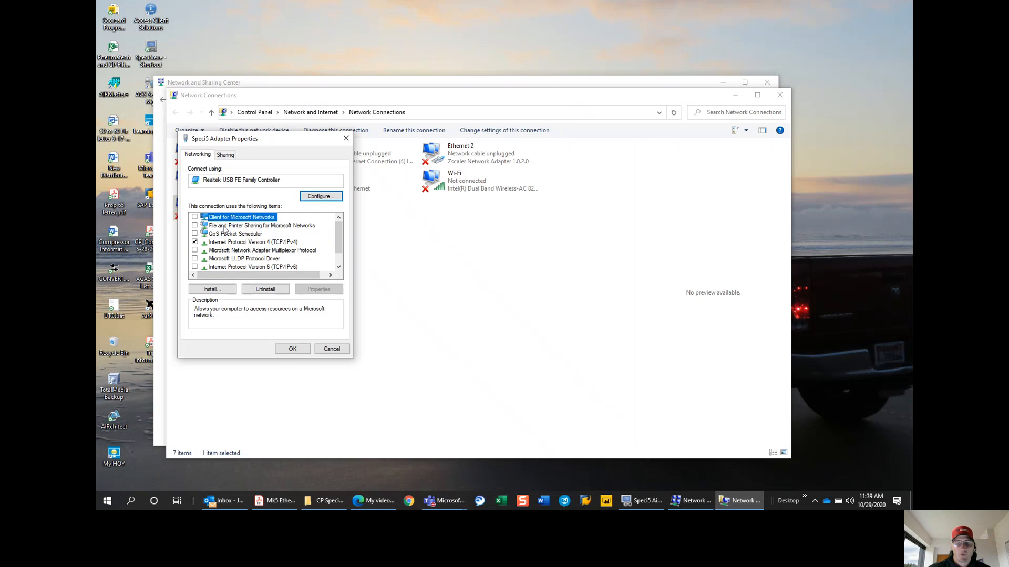
pyautogui.click(237, 243)
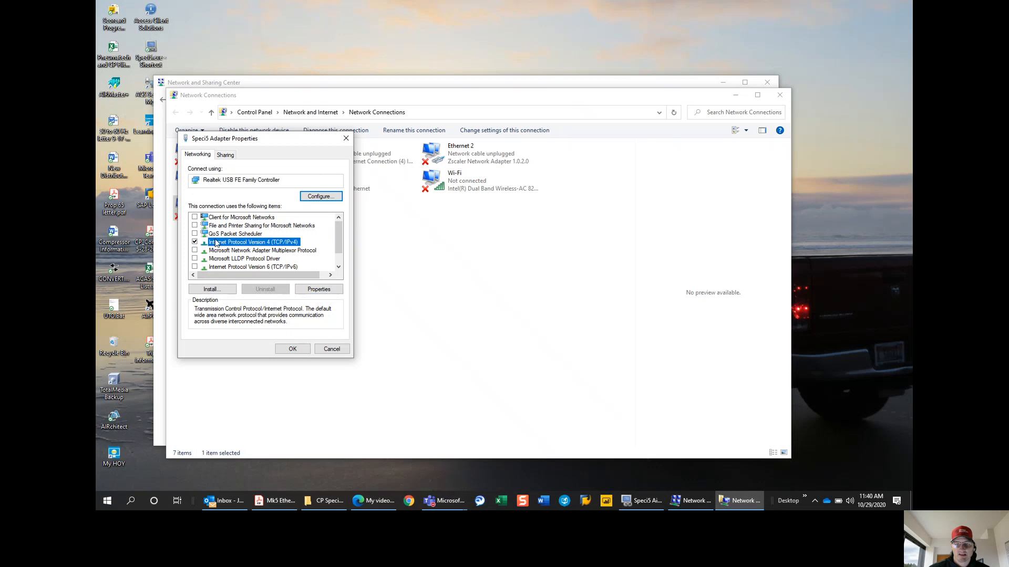
pyautogui.click(319, 289)
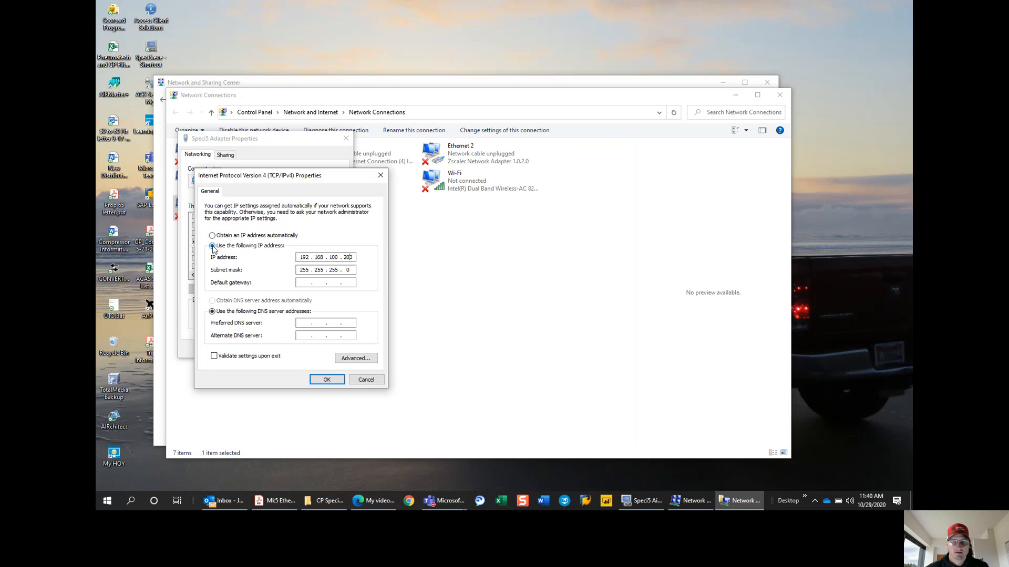
# - Check the static IP address and subnet mask fields, accept the IPv4 settings and close the adapter's properties
pyautogui.doubleClick(302, 258)
pyautogui.click(303, 268)
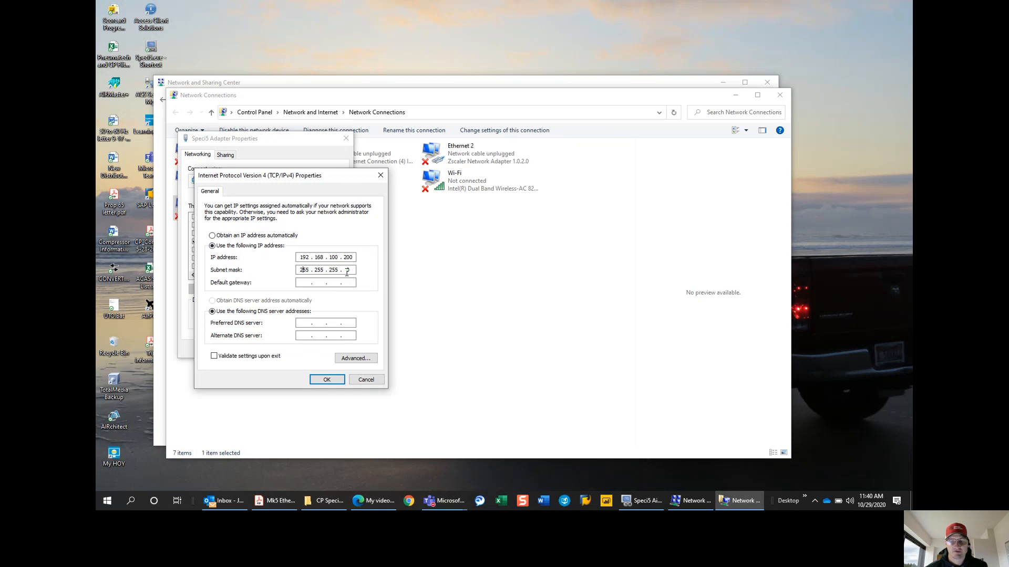
pyautogui.click(327, 379)
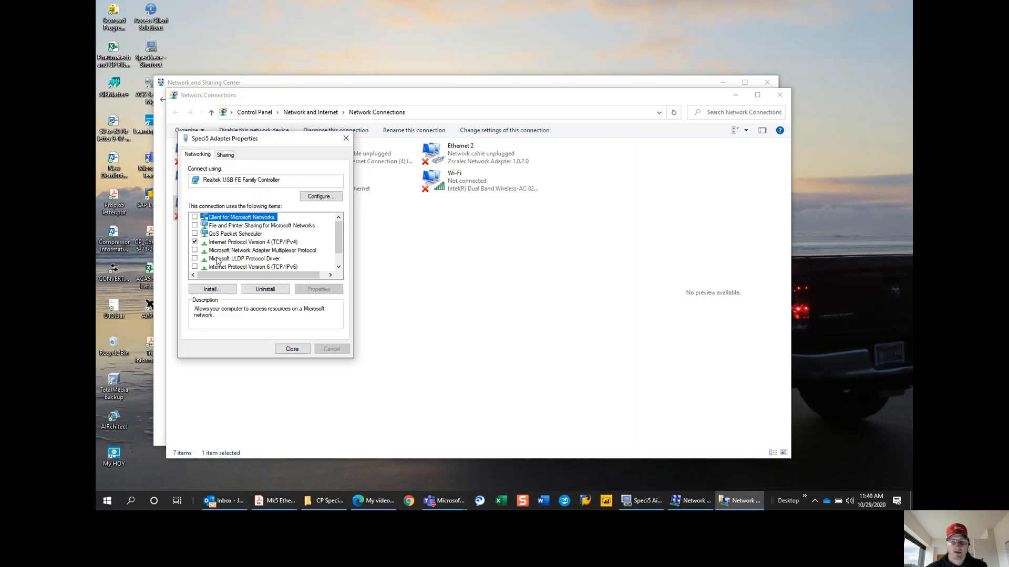
pyautogui.click(290, 350)
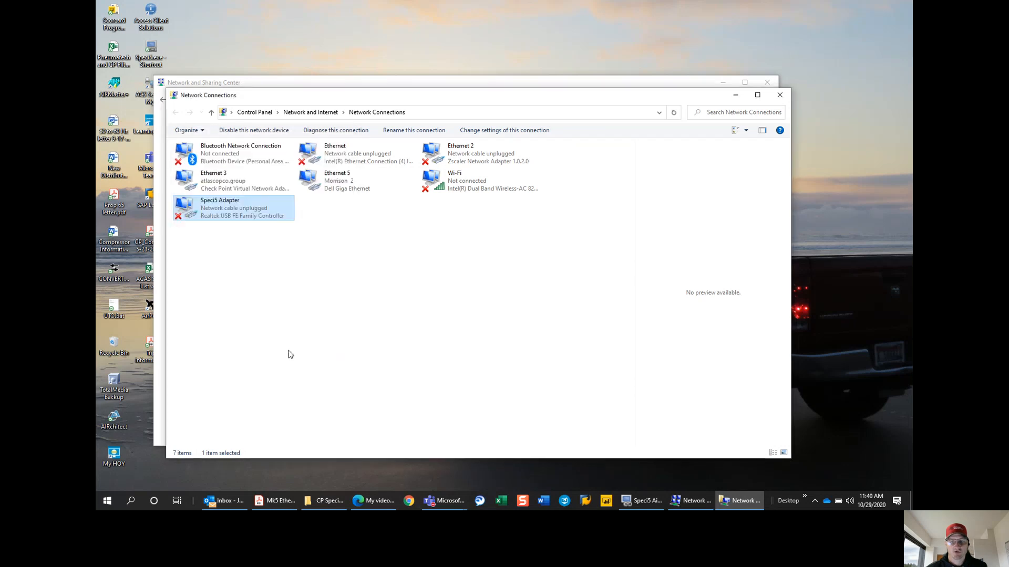
pyautogui.rightClick(231, 207)
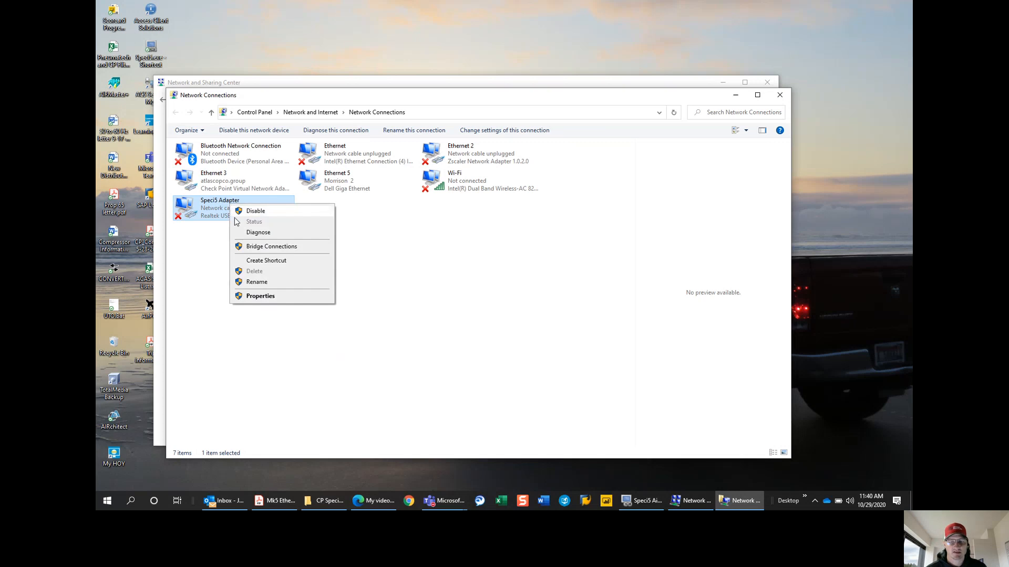
pyautogui.click(254, 283)
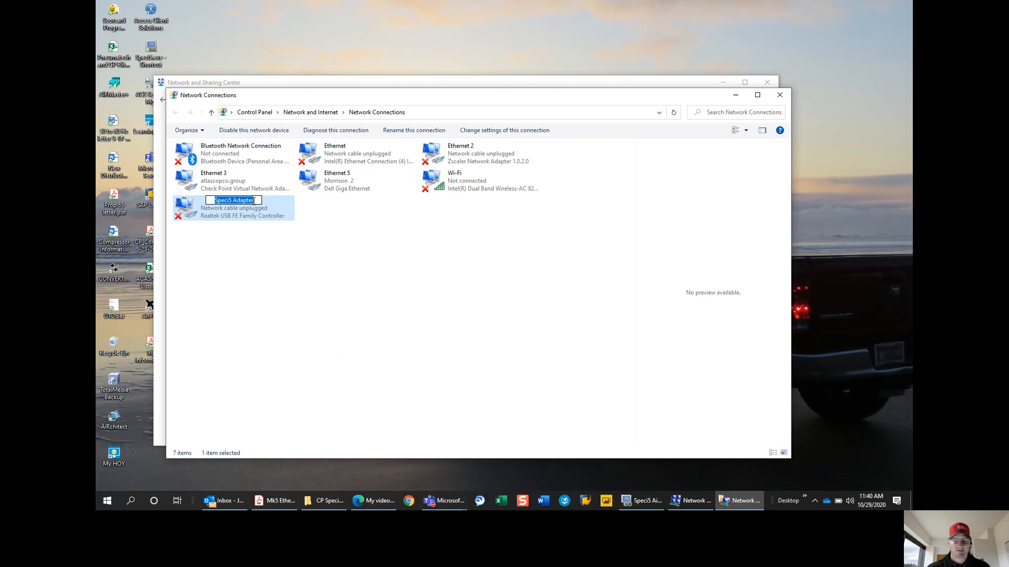
pyautogui.click(291, 277)
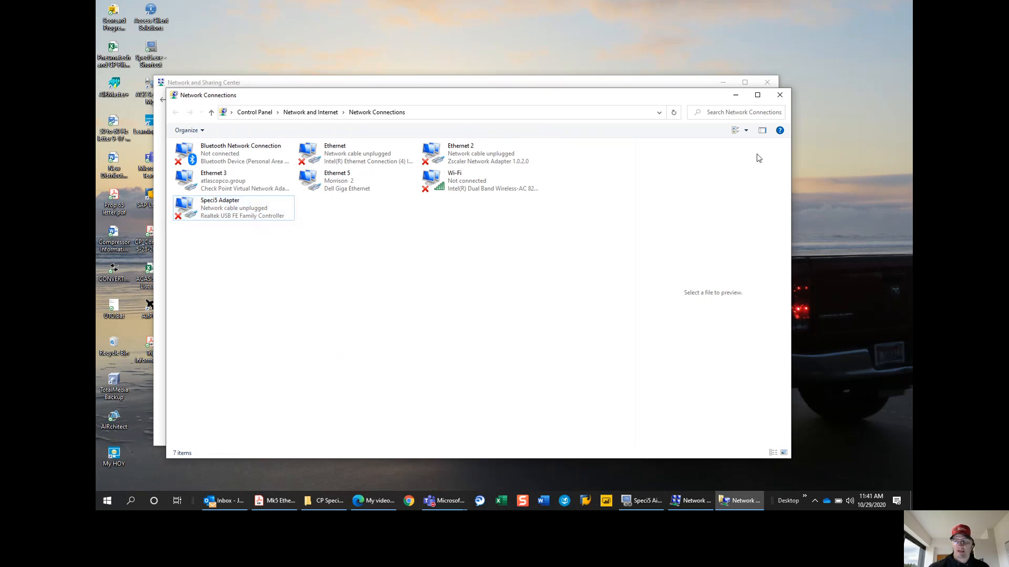
# - Close both network windows and switch to Speci5 AirTool, showing its program settings
pyautogui.click(779, 95)
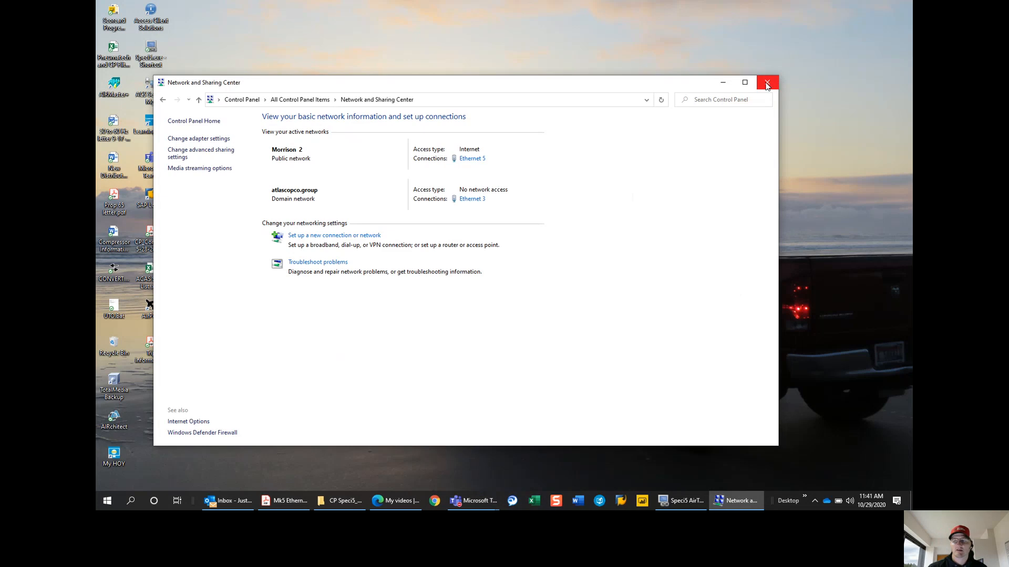
pyautogui.click(766, 84)
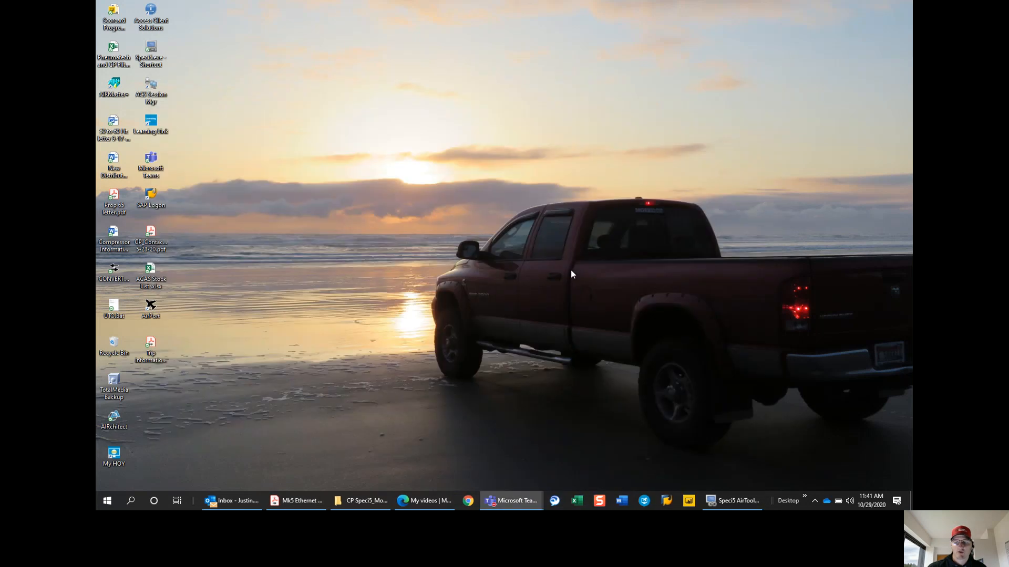
pyautogui.moveTo(727, 503)
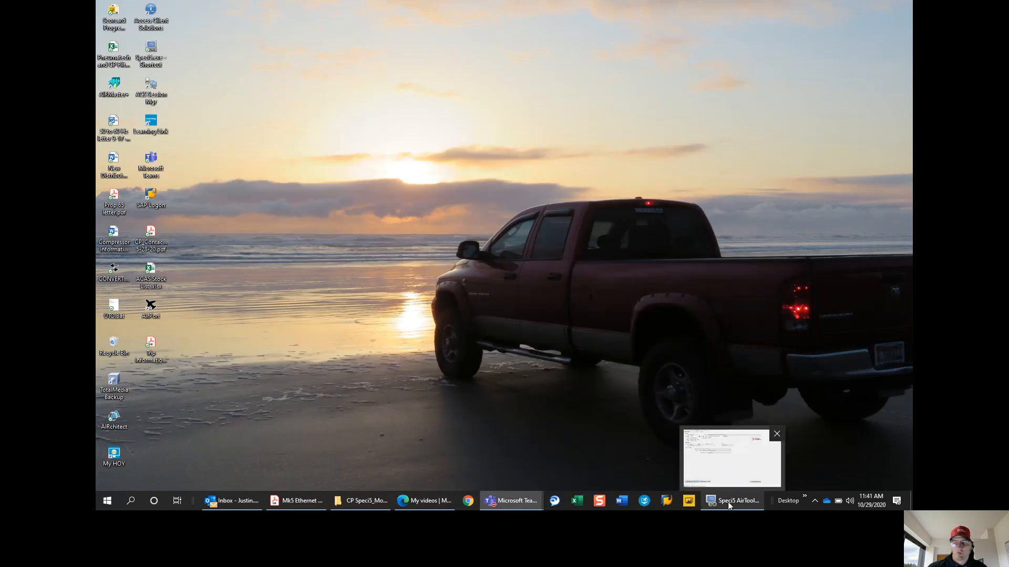
pyautogui.click(727, 502)
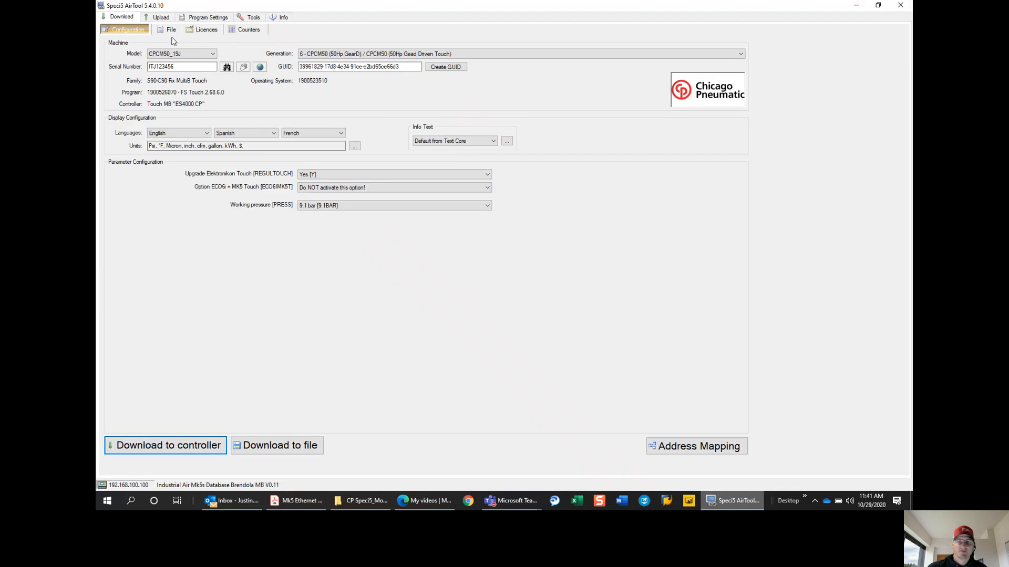
pyautogui.click(199, 21)
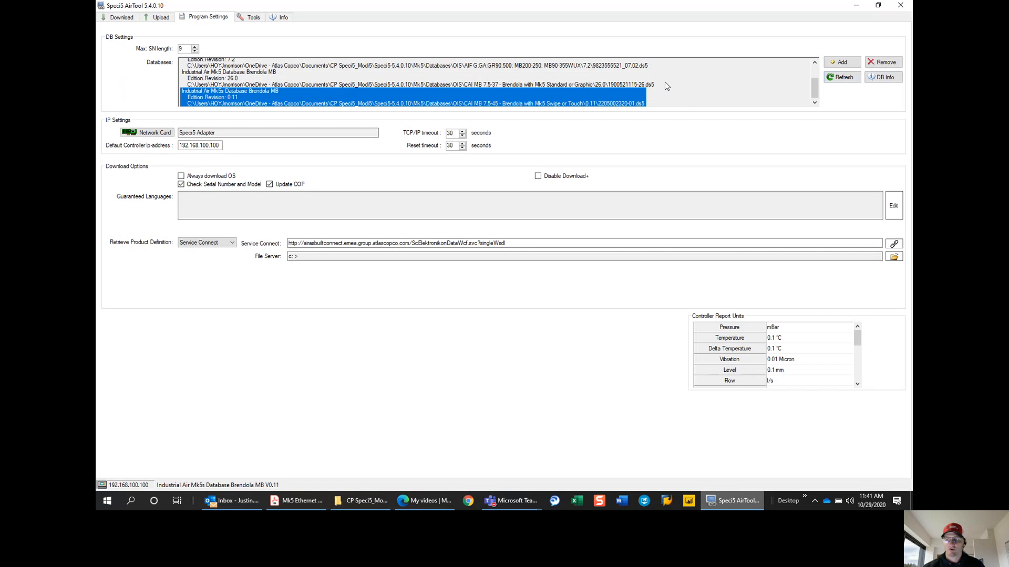
# - Remove the Industrial Air Mk5s Database Brendola MB revision 0.11 and the Industrial Air Mk5 Database MB revision 29.0 from the databases
pyautogui.click(881, 64)
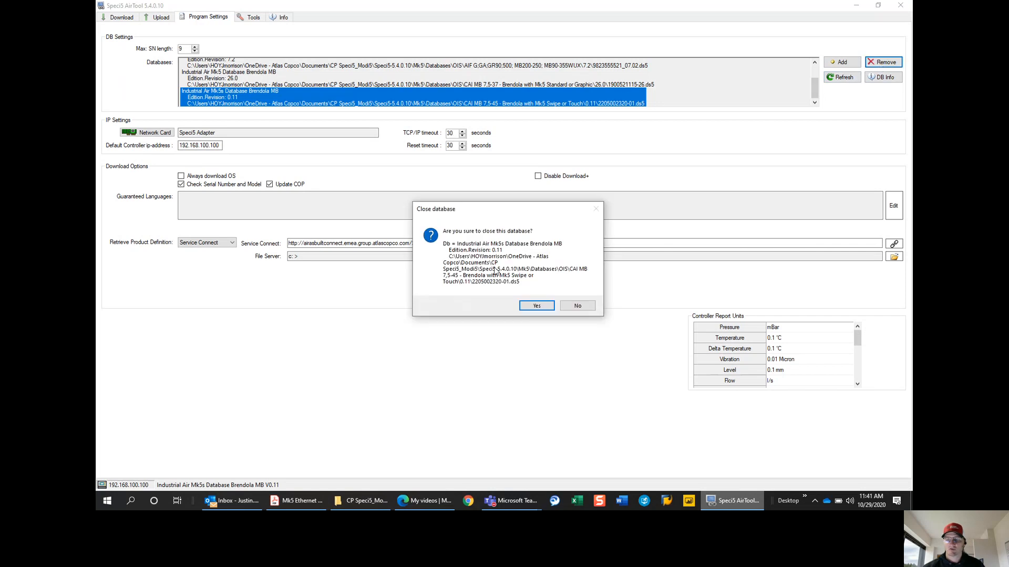
pyautogui.click(536, 306)
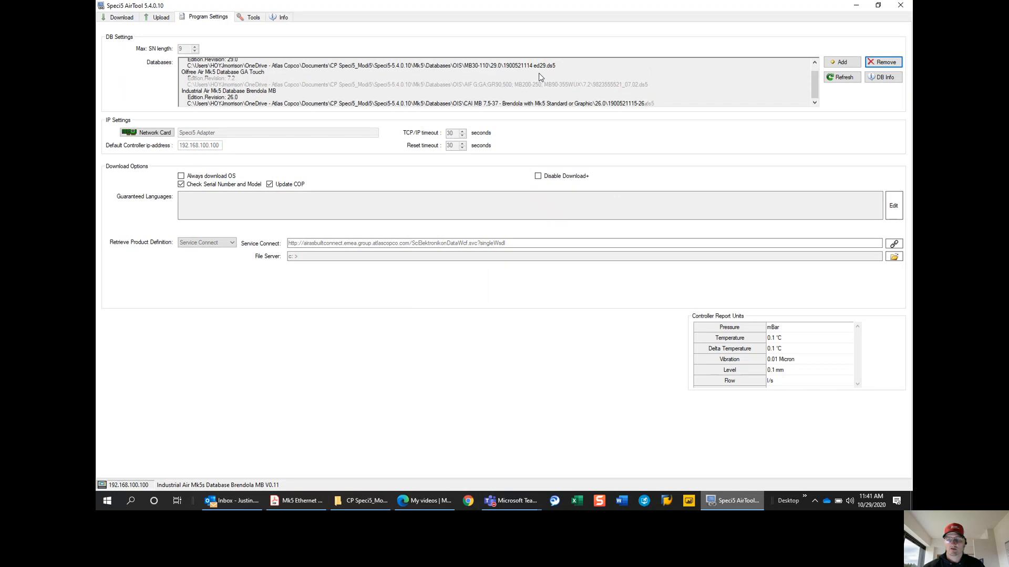
pyautogui.click(553, 64)
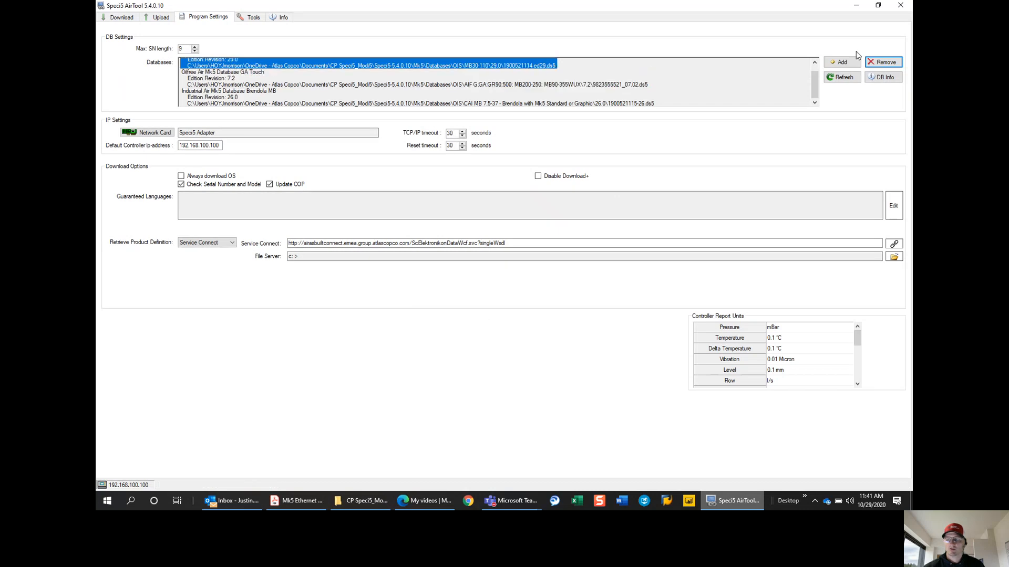
pyautogui.click(881, 62)
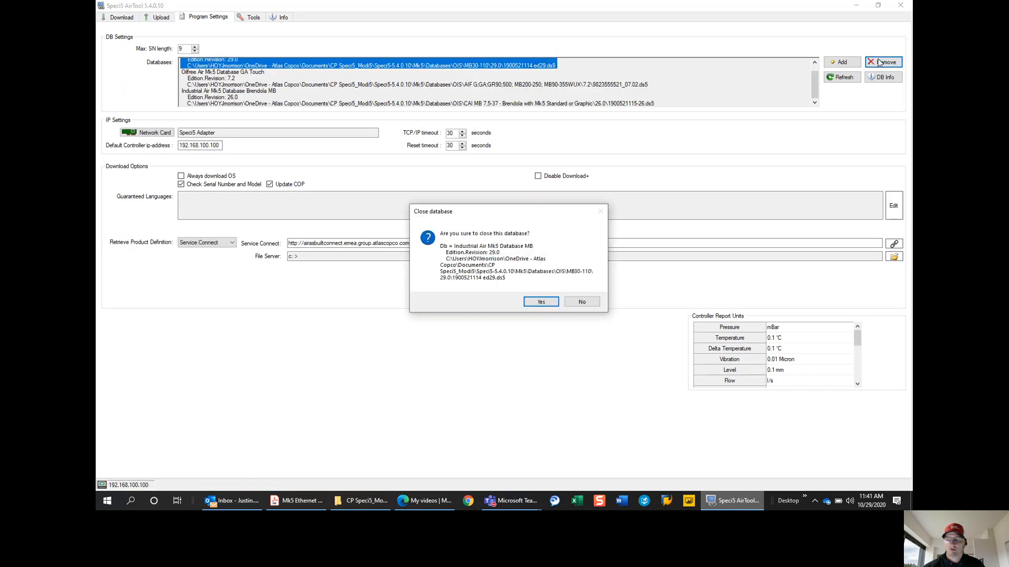
pyautogui.click(550, 307)
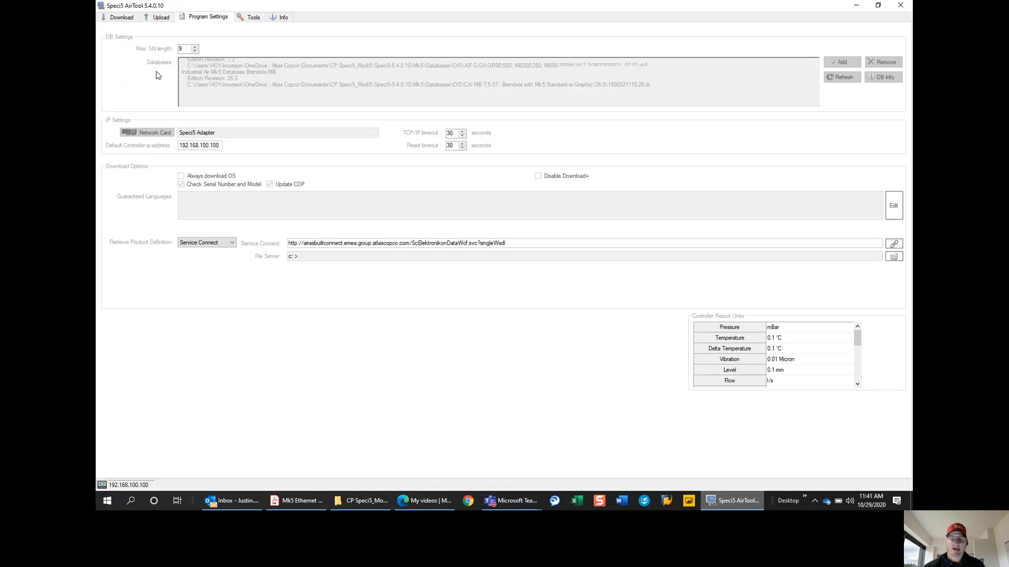
# - Remove the Oilfree Air Mk5 Database GA Touch revision 7.2 and the Industrial Air Mk5 Database Brendola MB revision 26.0
pyautogui.click(496, 76)
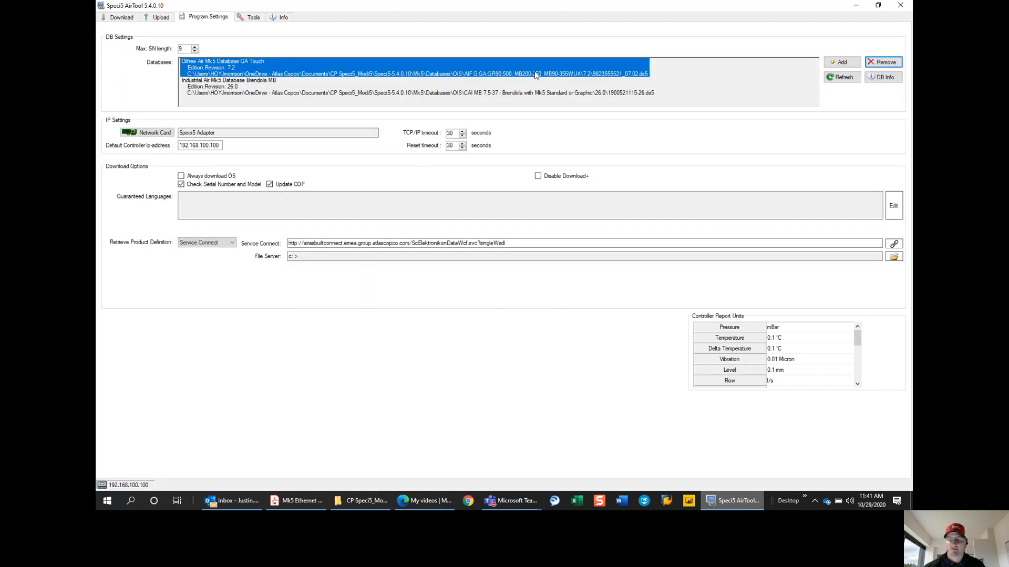
pyautogui.click(883, 62)
pyautogui.click(532, 305)
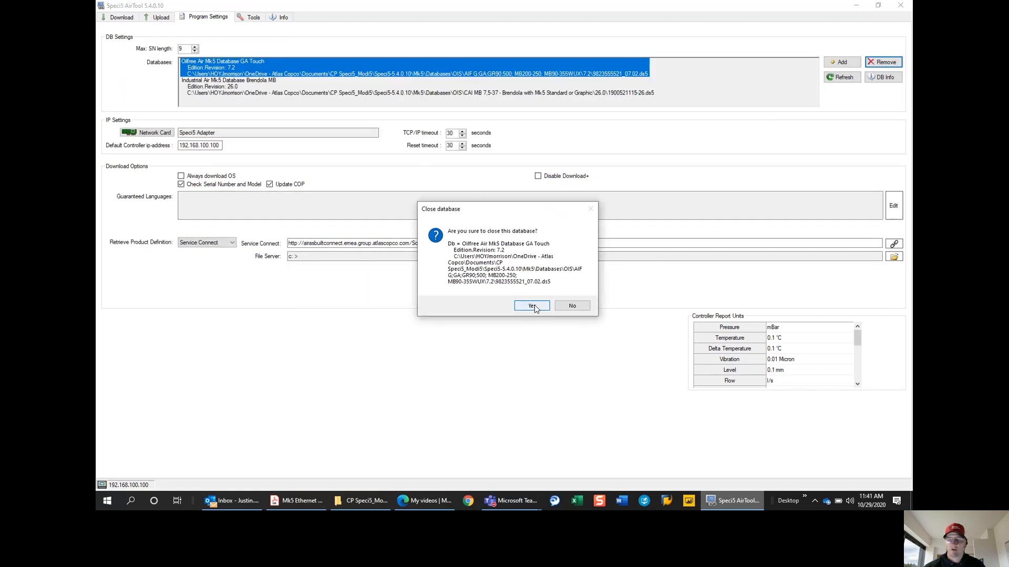
pyautogui.click(373, 79)
pyautogui.click(885, 63)
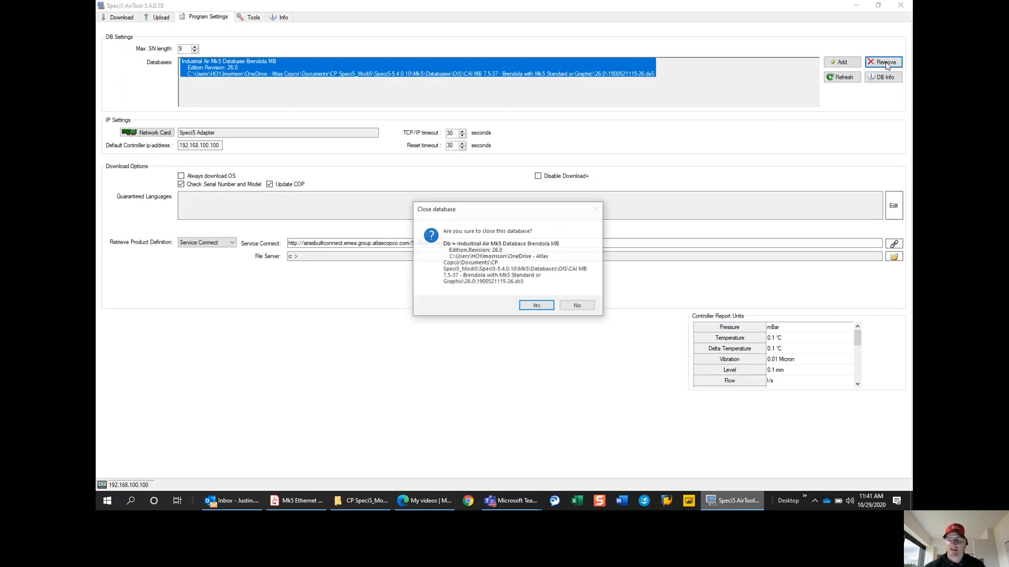
pyautogui.click(536, 306)
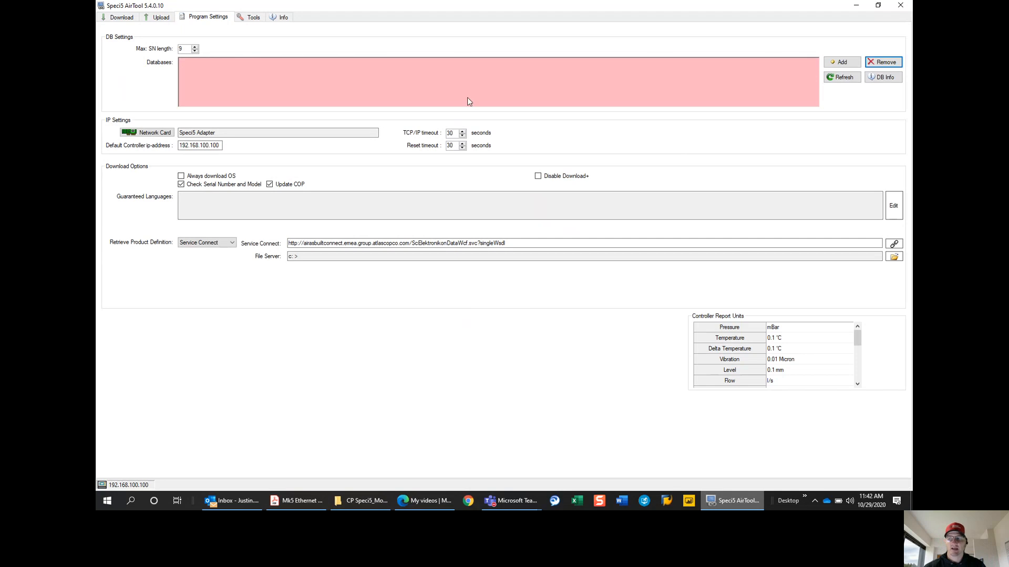
# - Start adding a controller database, leave the OIS database folders and browse to the Windows (C:) drive
pyautogui.click(841, 63)
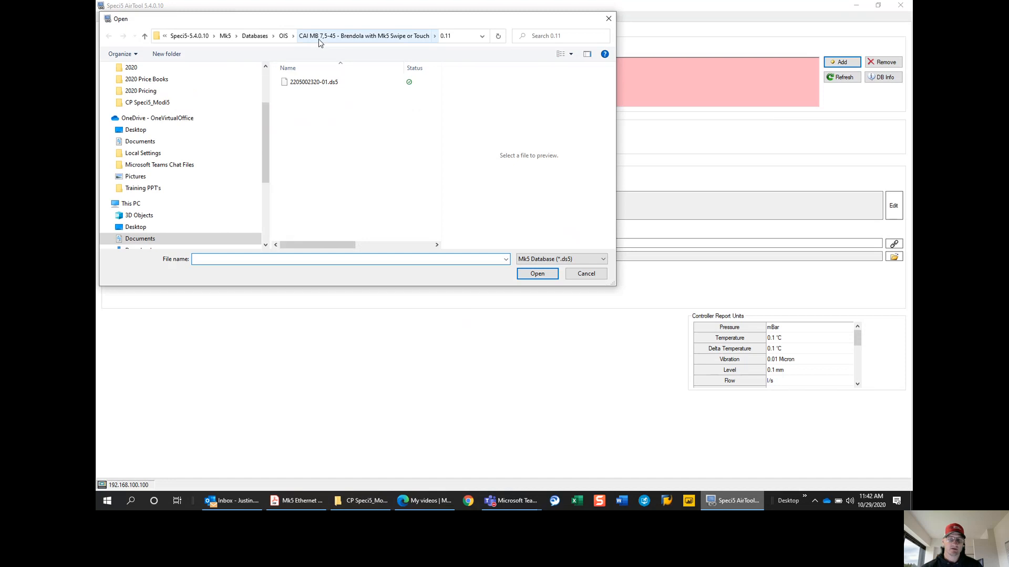
pyautogui.click(145, 35)
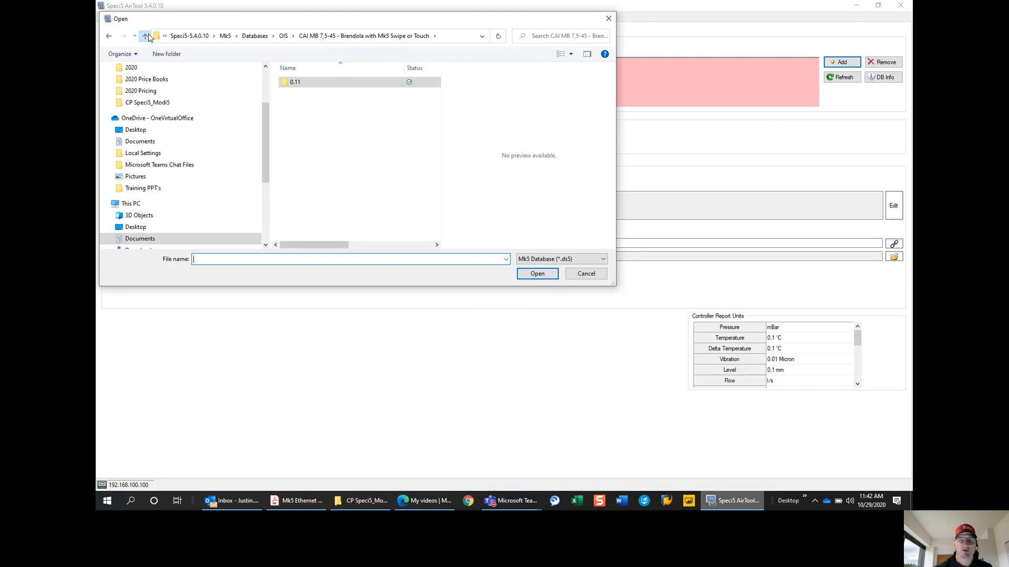
pyautogui.click(146, 36)
pyautogui.click(146, 36)
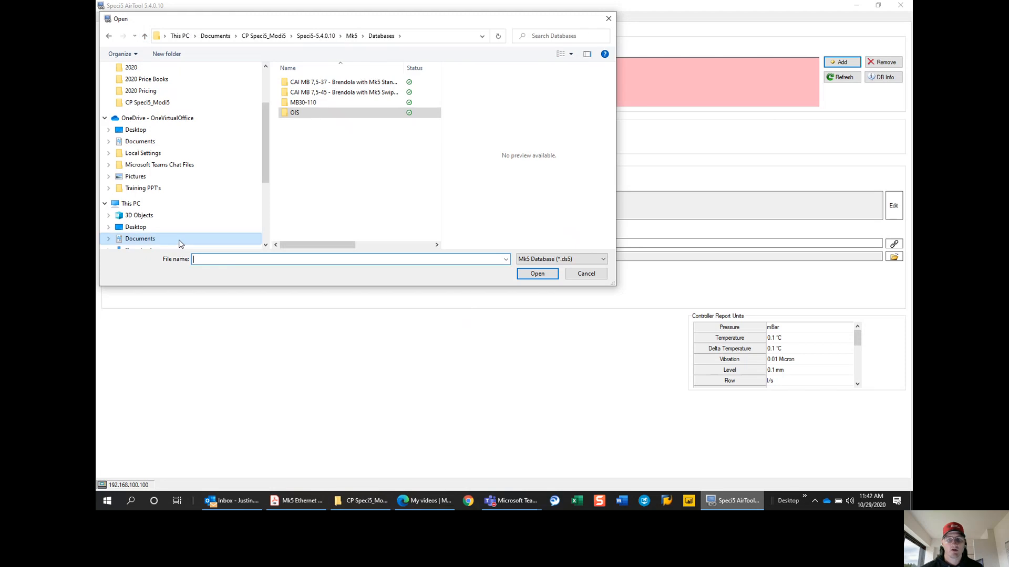
pyautogui.scroll(-3, 180, 239)
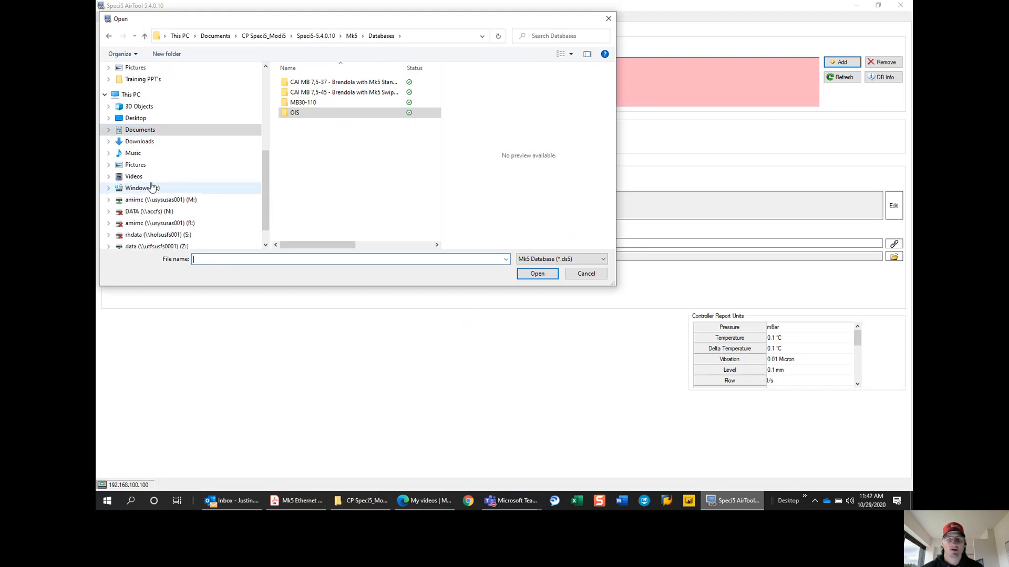
pyautogui.click(153, 191)
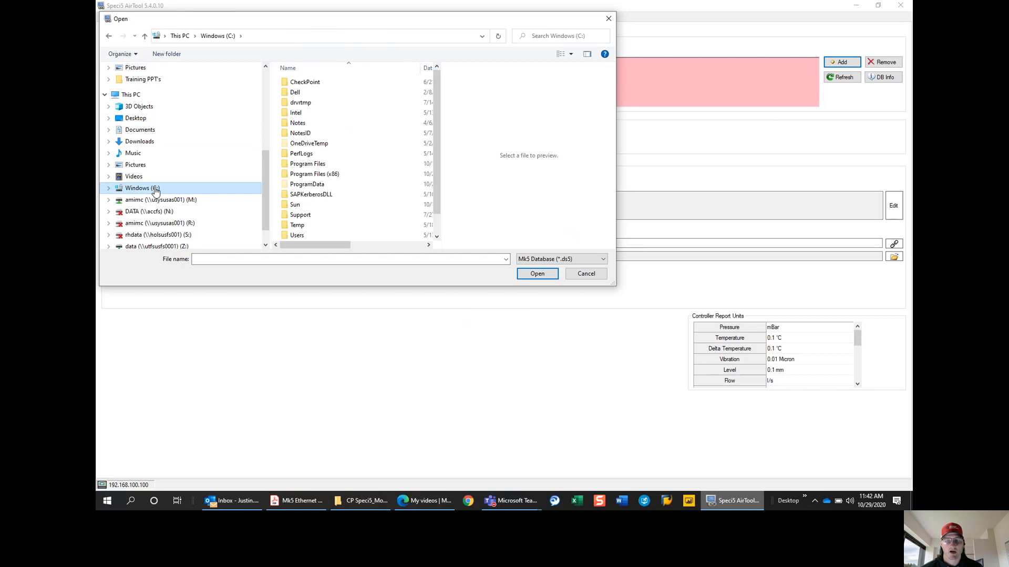
pyautogui.scroll(-1, 155, 191)
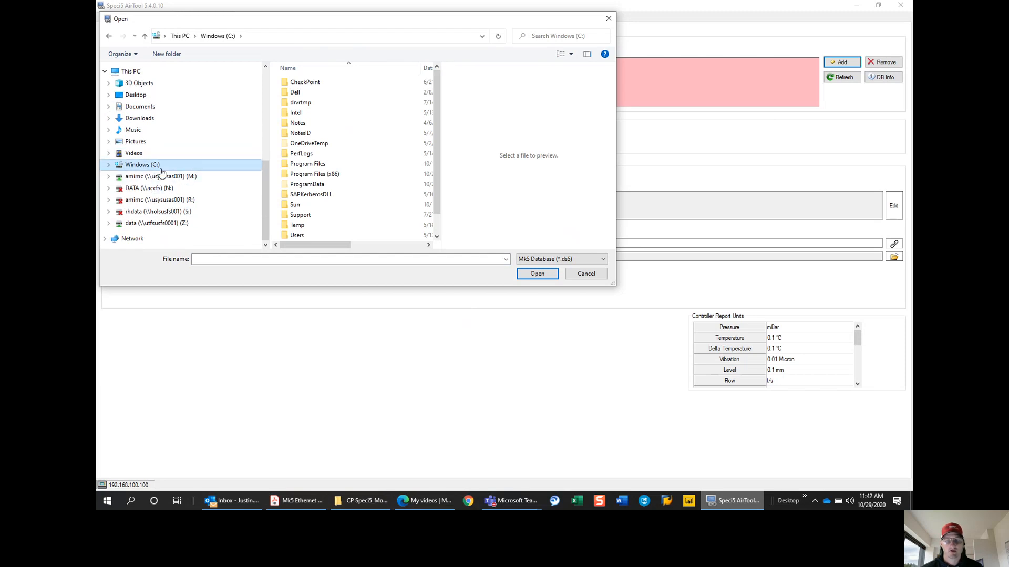
# - Browse through Users and the personal profile's Documents folder into the CP Speci5_Modi5 folder
pyautogui.click(284, 238)
pyautogui.doubleClick(284, 235)
pyautogui.click(285, 114)
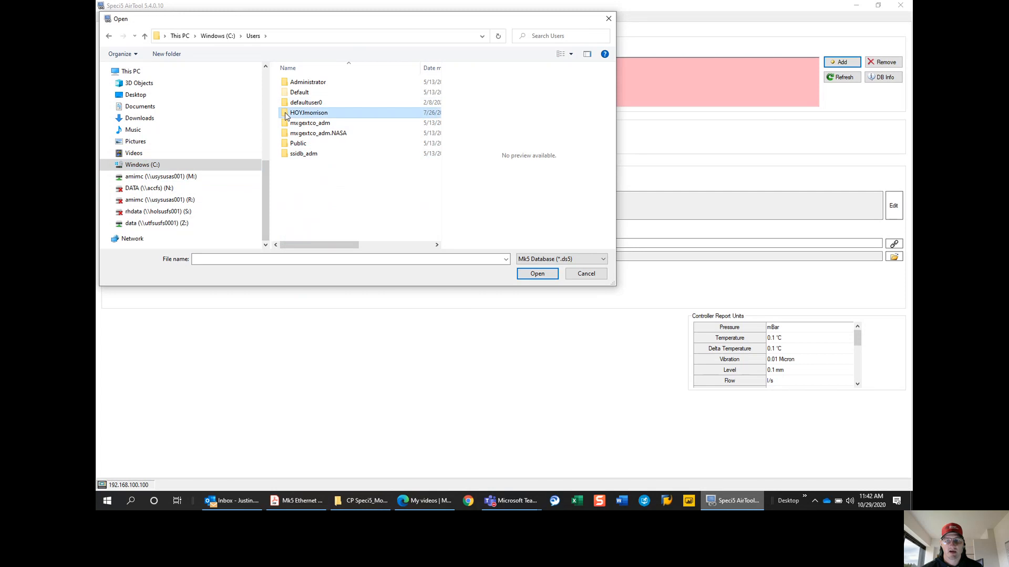
pyautogui.doubleClick(285, 114)
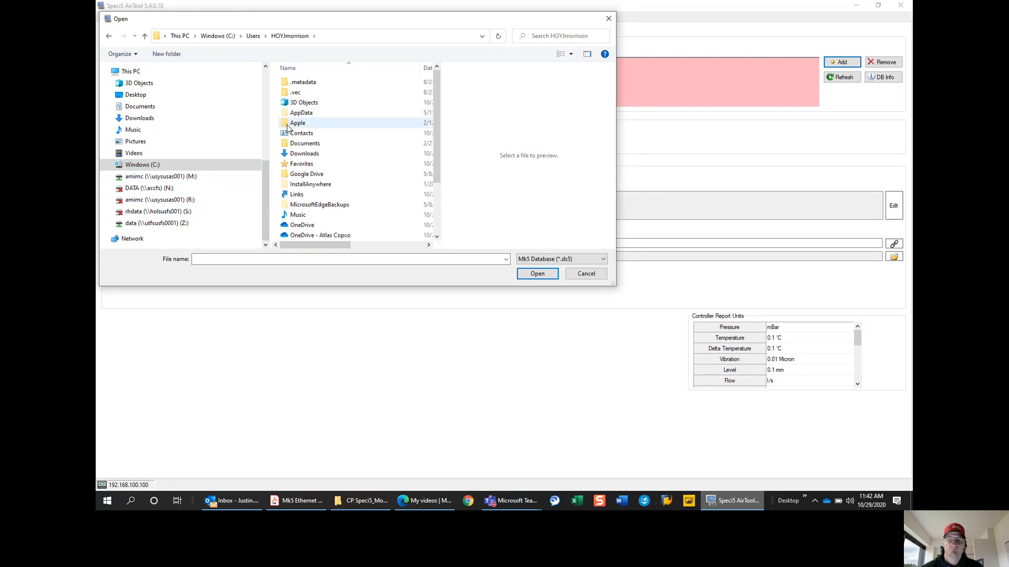
pyautogui.click(287, 146)
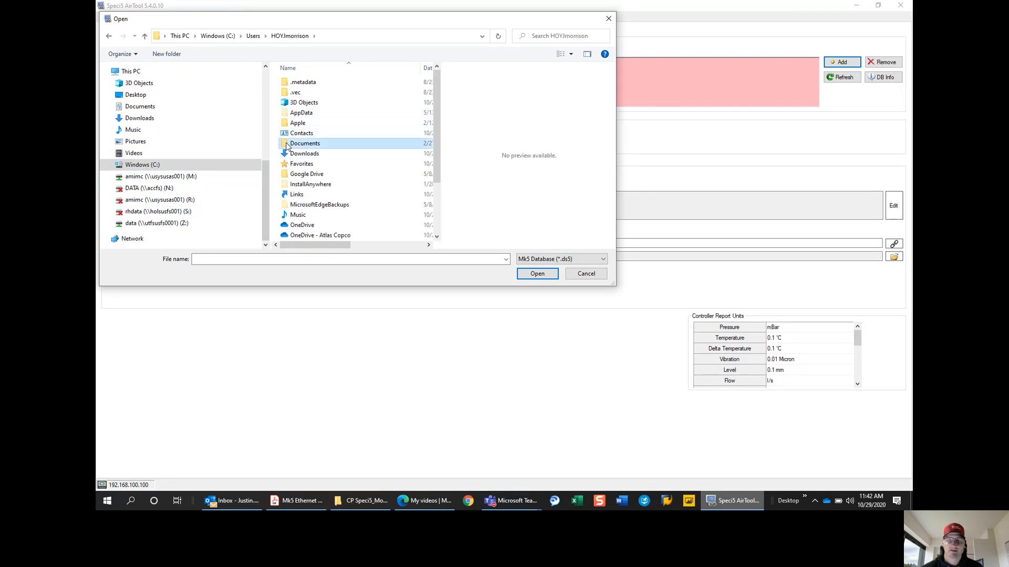
pyautogui.doubleClick(286, 145)
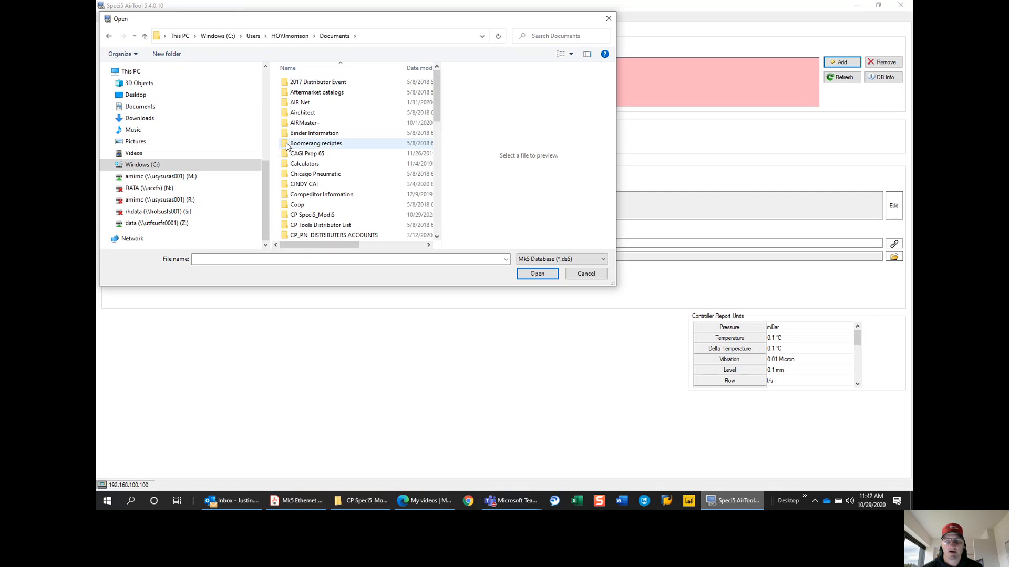
pyautogui.scroll(-2, 286, 152)
pyautogui.click(287, 155)
pyautogui.doubleClick(287, 155)
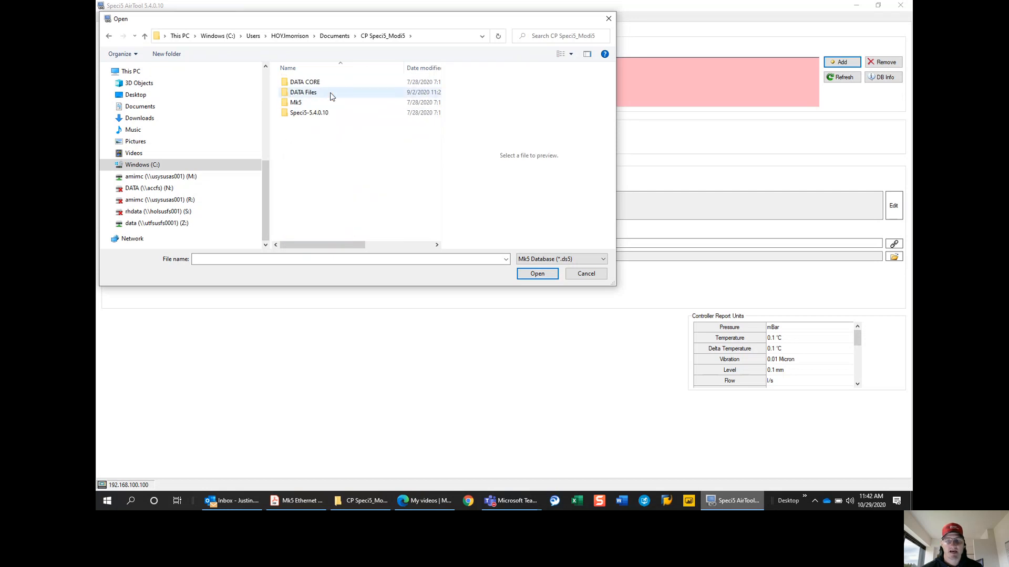
pyautogui.doubleClick(287, 95)
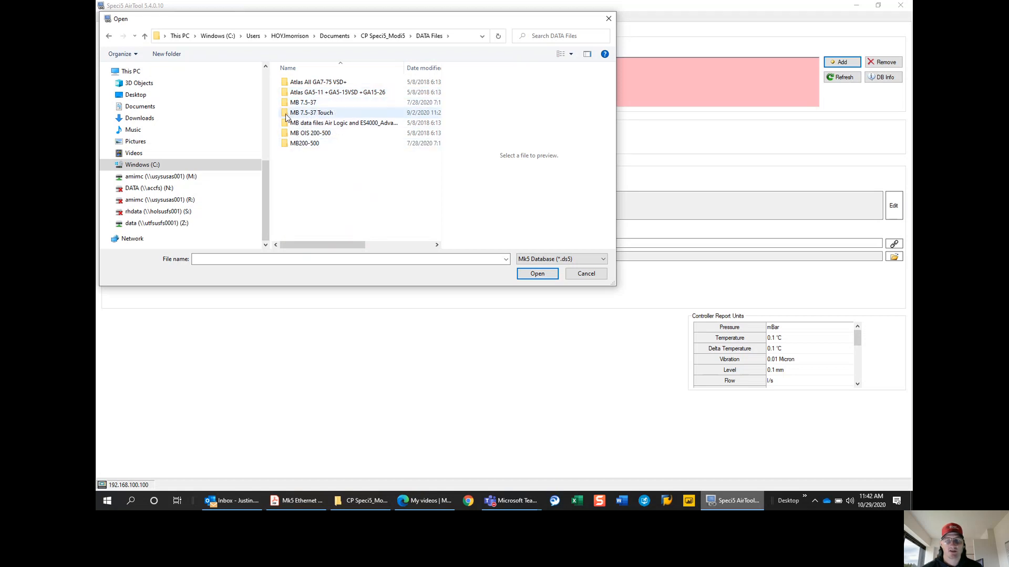
pyautogui.doubleClick(286, 116)
pyautogui.click(294, 84)
pyautogui.click(535, 276)
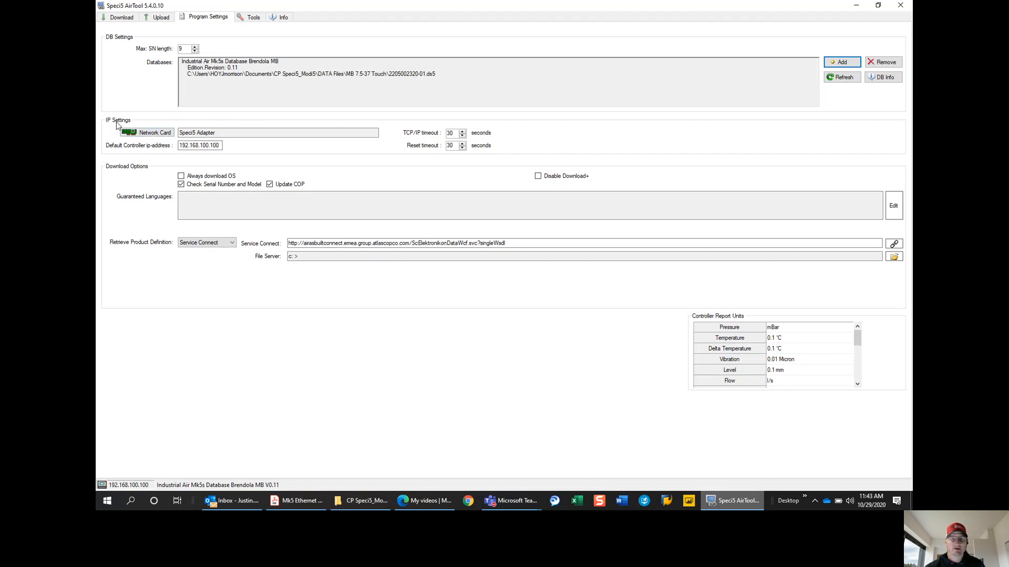
# - Check the Speci5 Adapter and Ethernet 5 entries in the network card selection, and cancel without changing the card
pyautogui.click(151, 136)
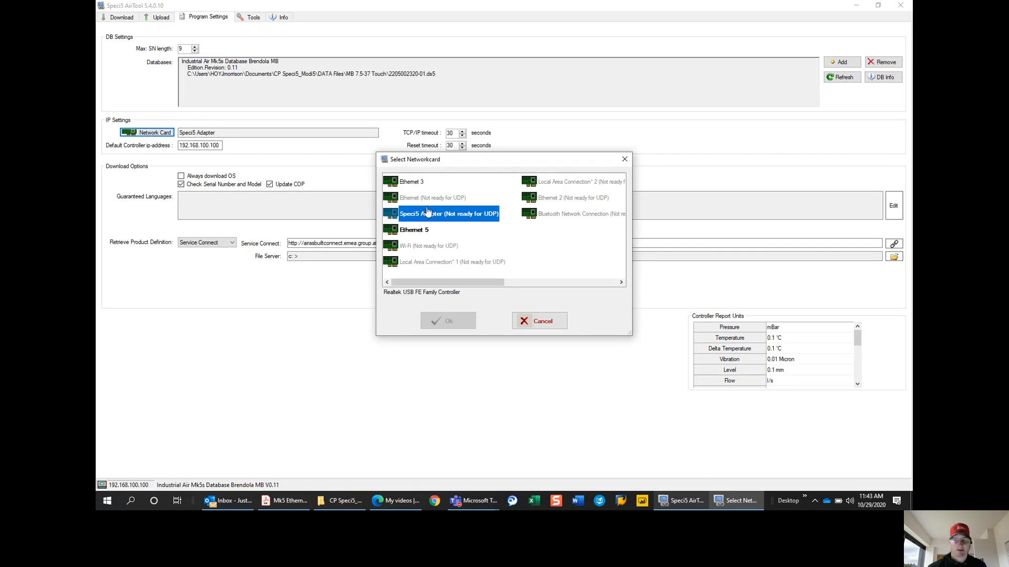
pyautogui.click(427, 231)
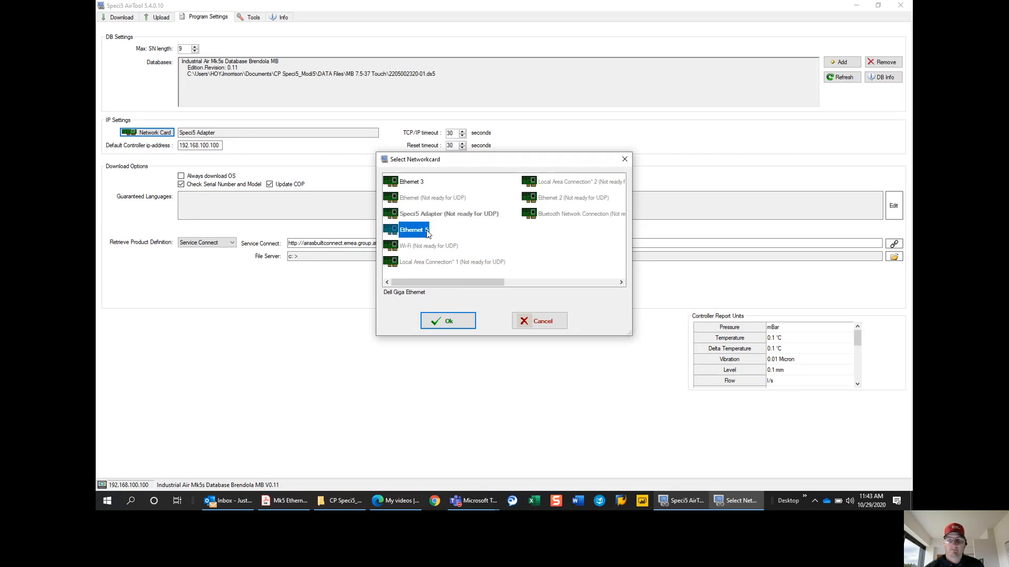
pyautogui.click(427, 217)
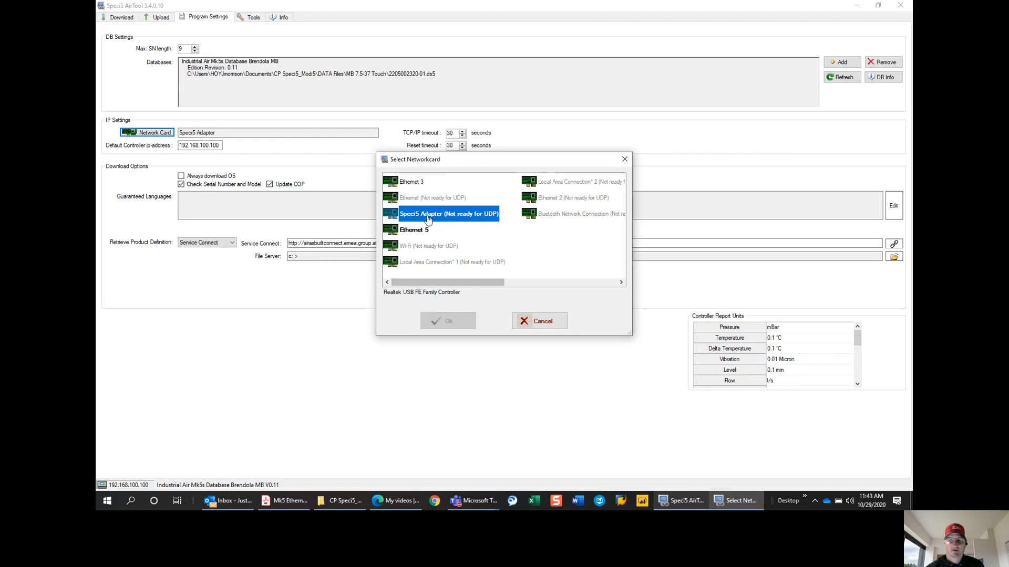
pyautogui.click(419, 233)
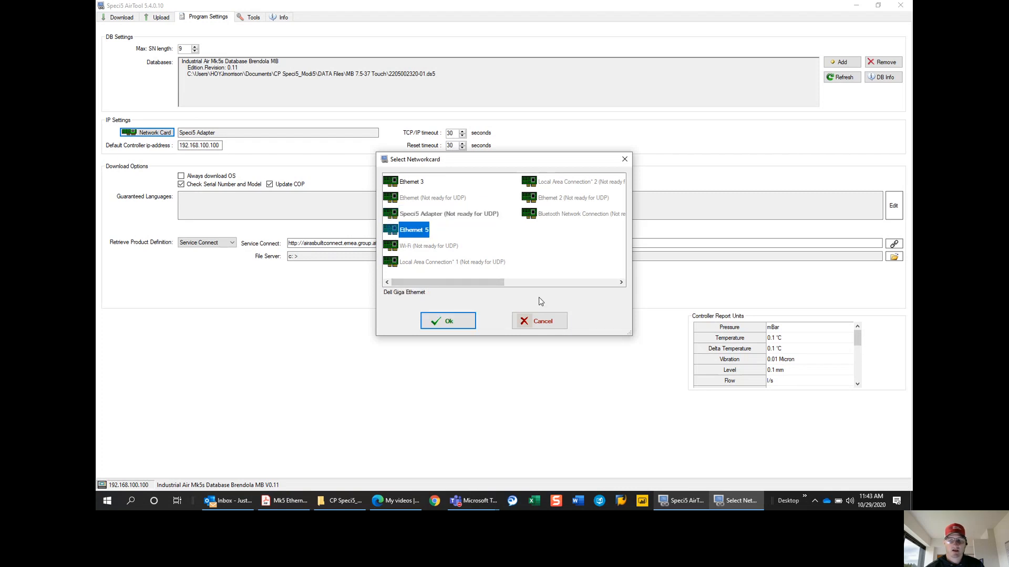
pyautogui.click(533, 325)
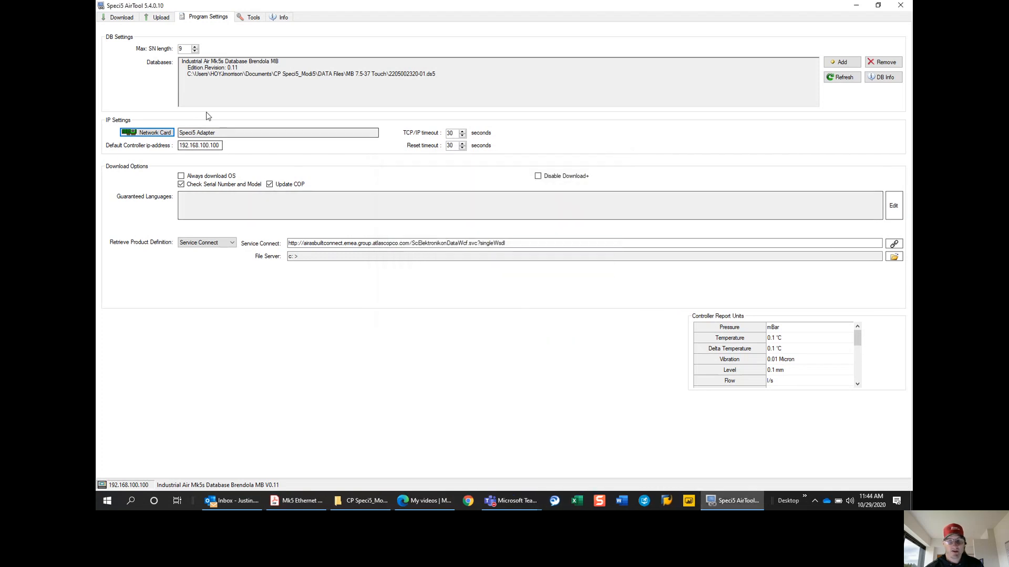
# - Open the controller download configuration page
pyautogui.click(128, 18)
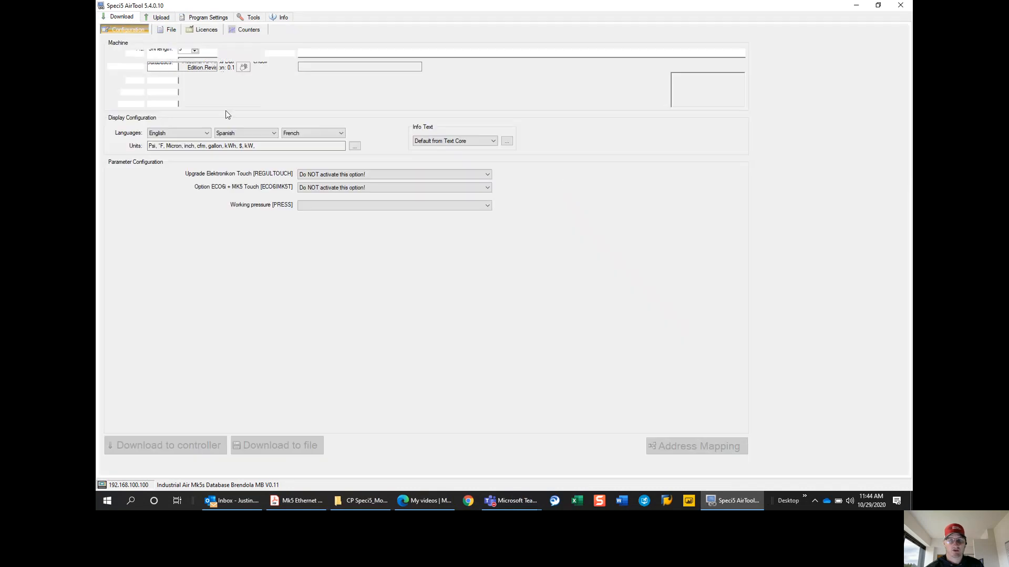